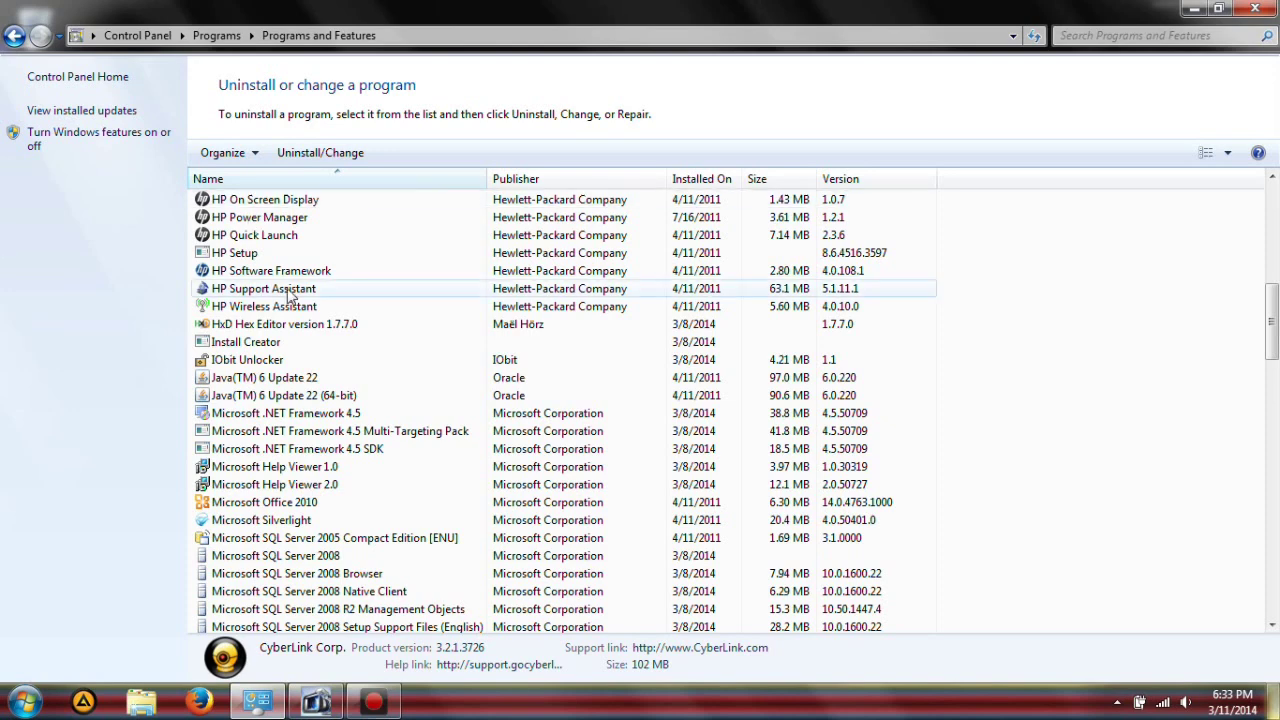
# Step: Select HxD Hex Editor and scroll the installed-programs list from the top to the end
pyautogui.click(288, 324)
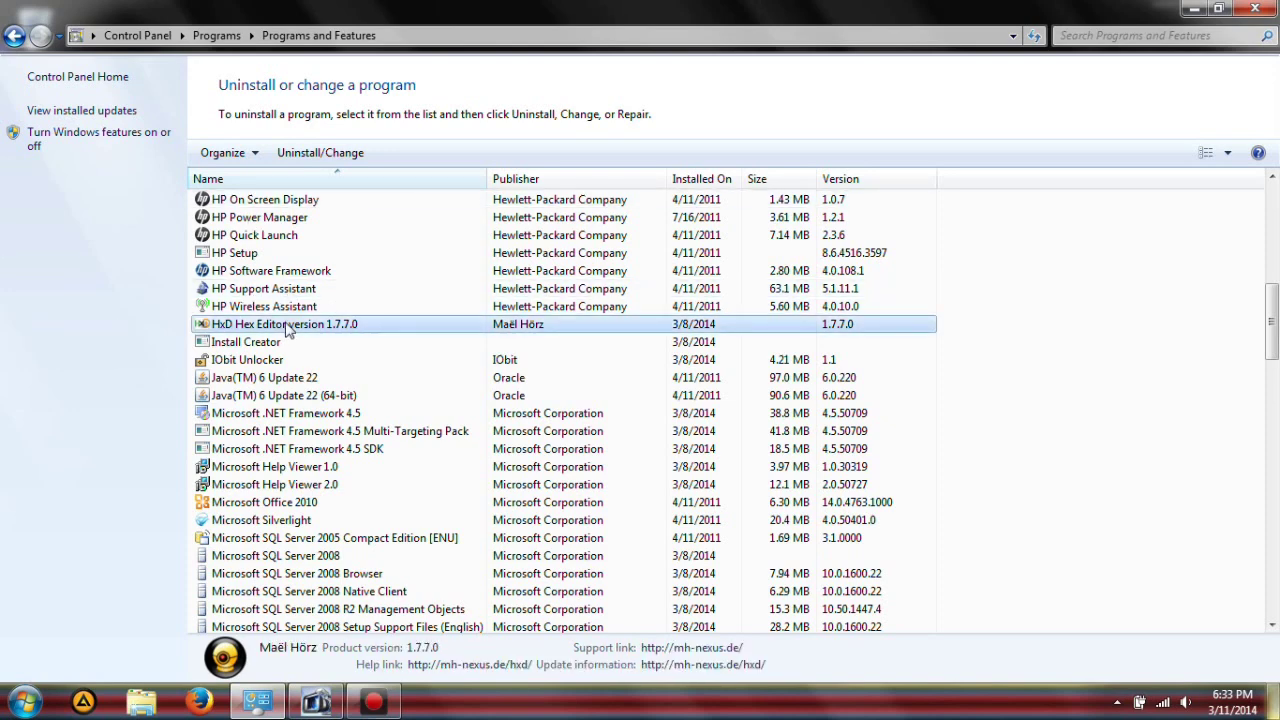
pyautogui.scroll(5, 288, 324)
pyautogui.scroll(5, 288, 330)
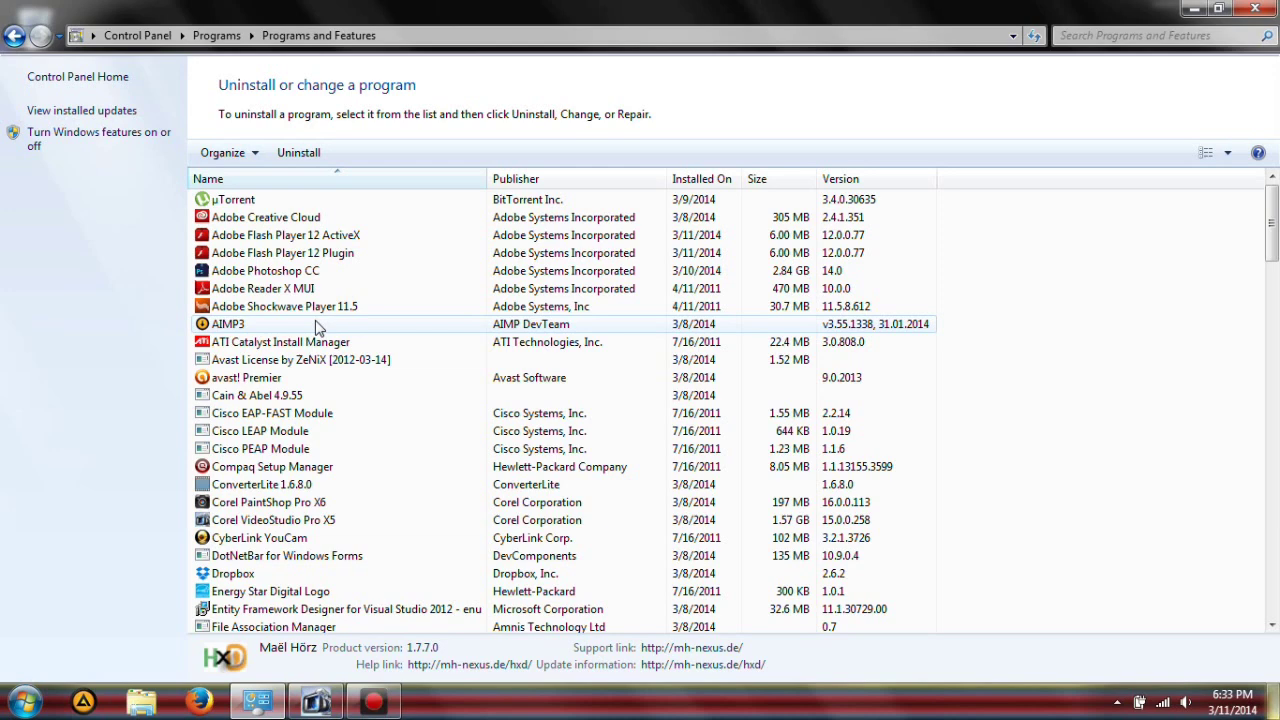
pyautogui.scroll(-8, 317, 328)
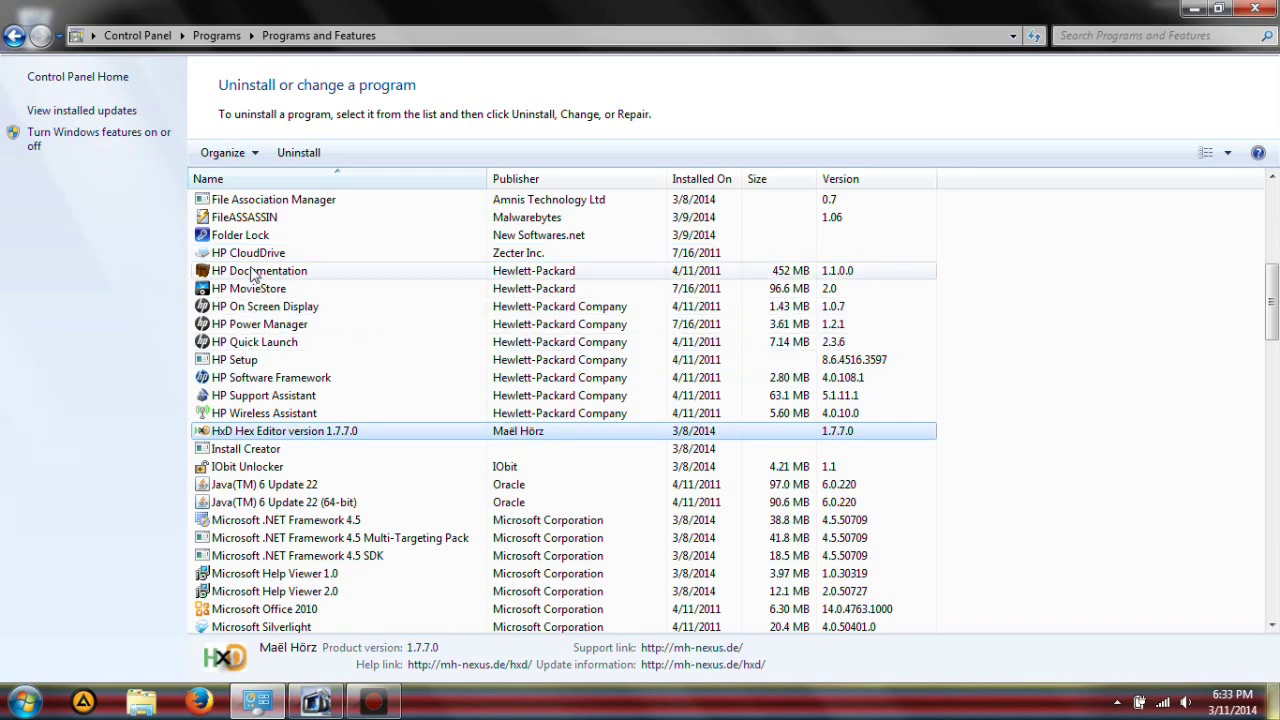
pyautogui.scroll(-10, 262, 400)
pyautogui.scroll(-4, 268, 410)
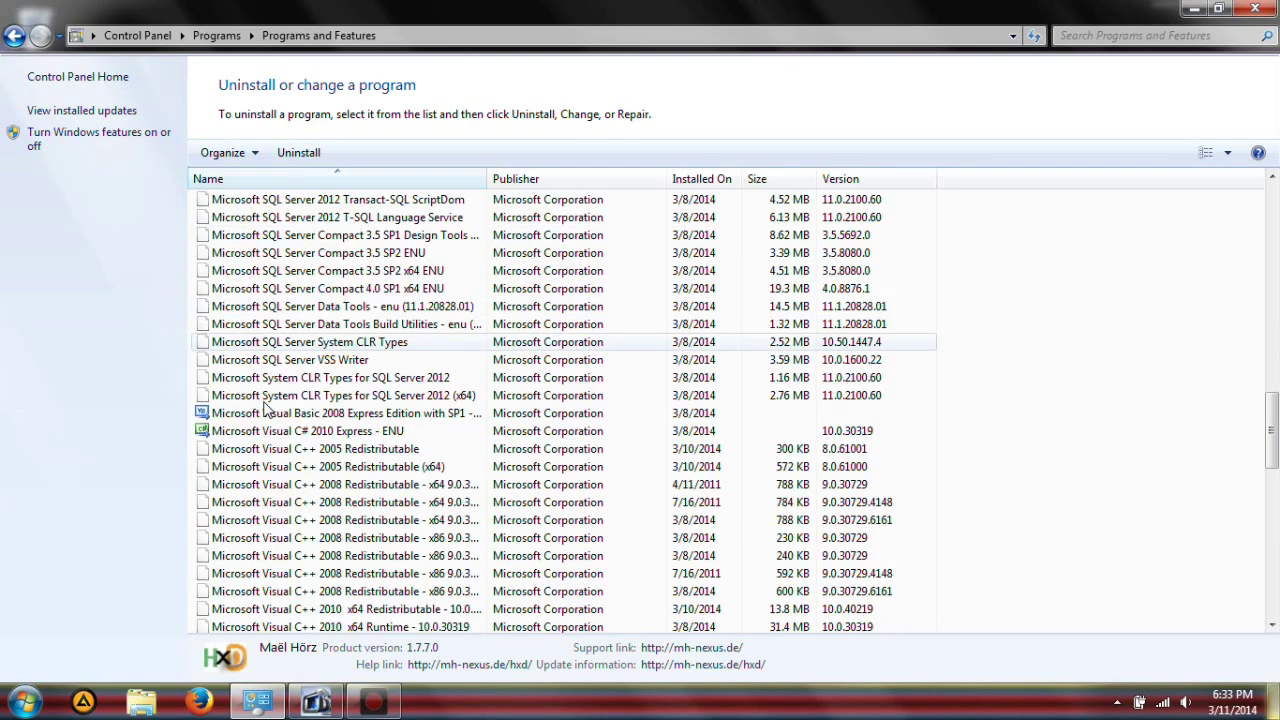
pyautogui.scroll(-5, 265, 405)
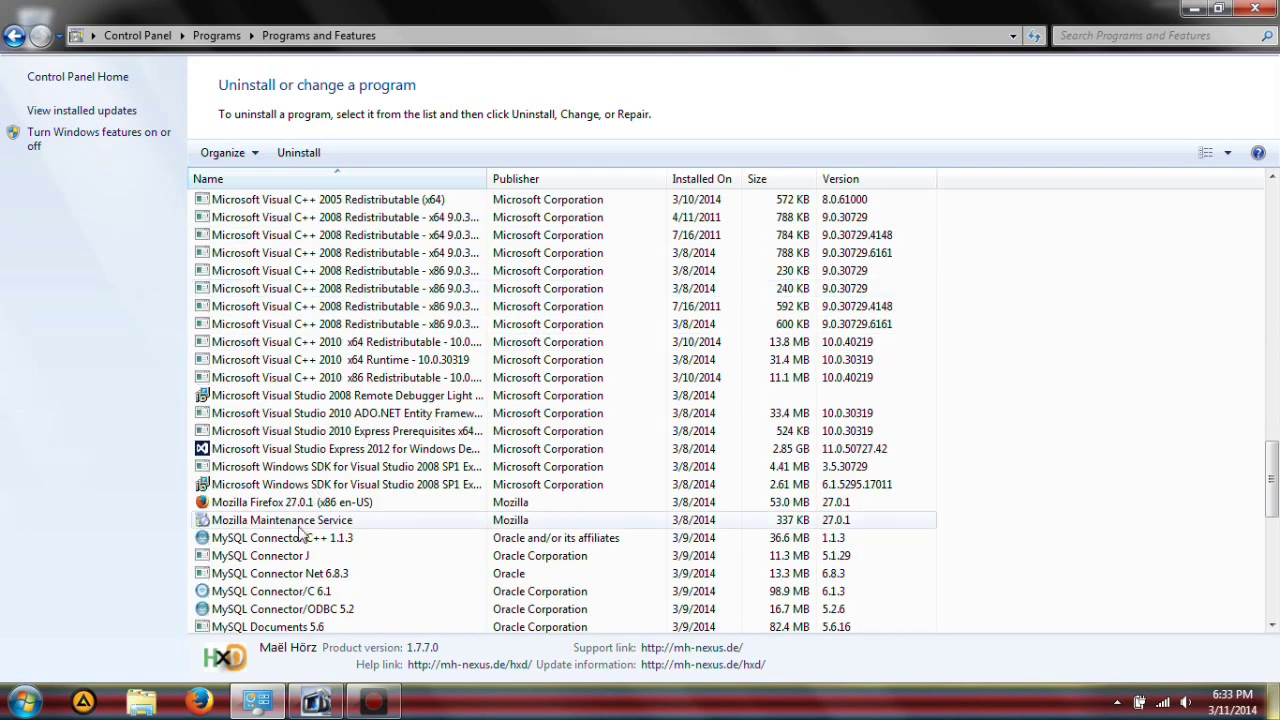
pyautogui.scroll(-3, 313, 528)
pyautogui.scroll(-7, 313, 528)
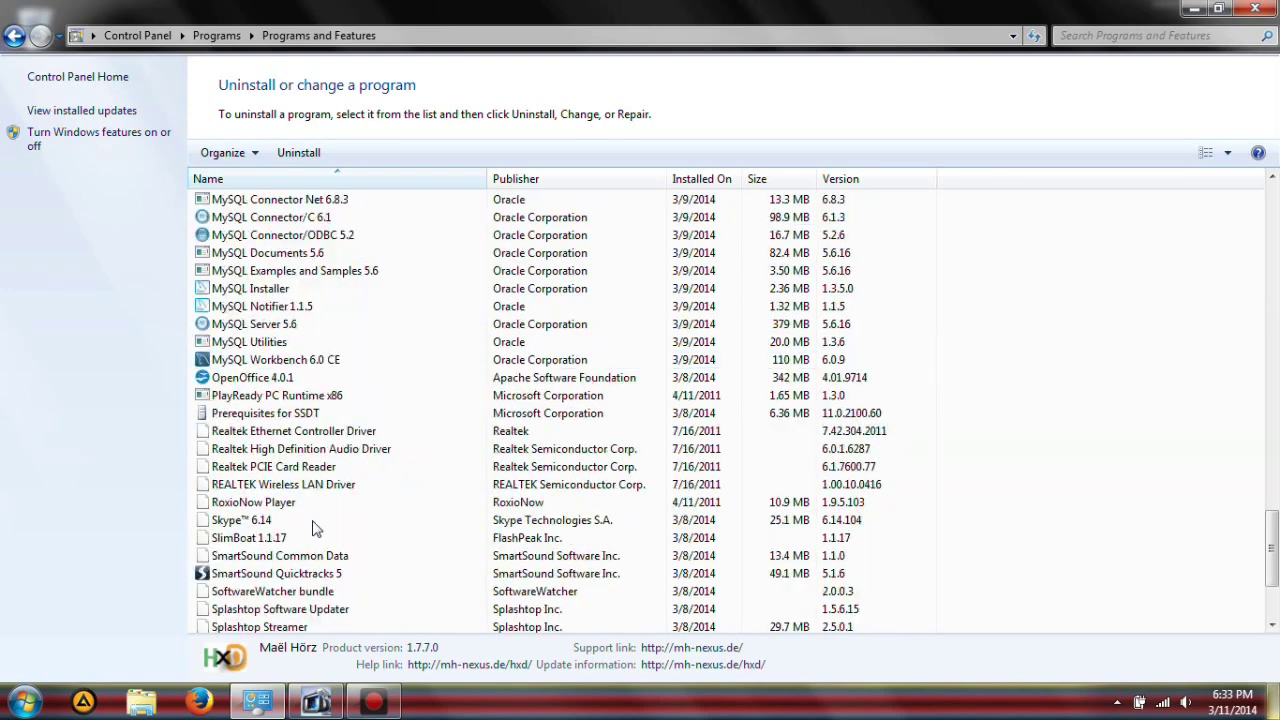
# Step: Show the desktop and launch Firefox on the horizonmb.com homepage
pyautogui.press('super+d')
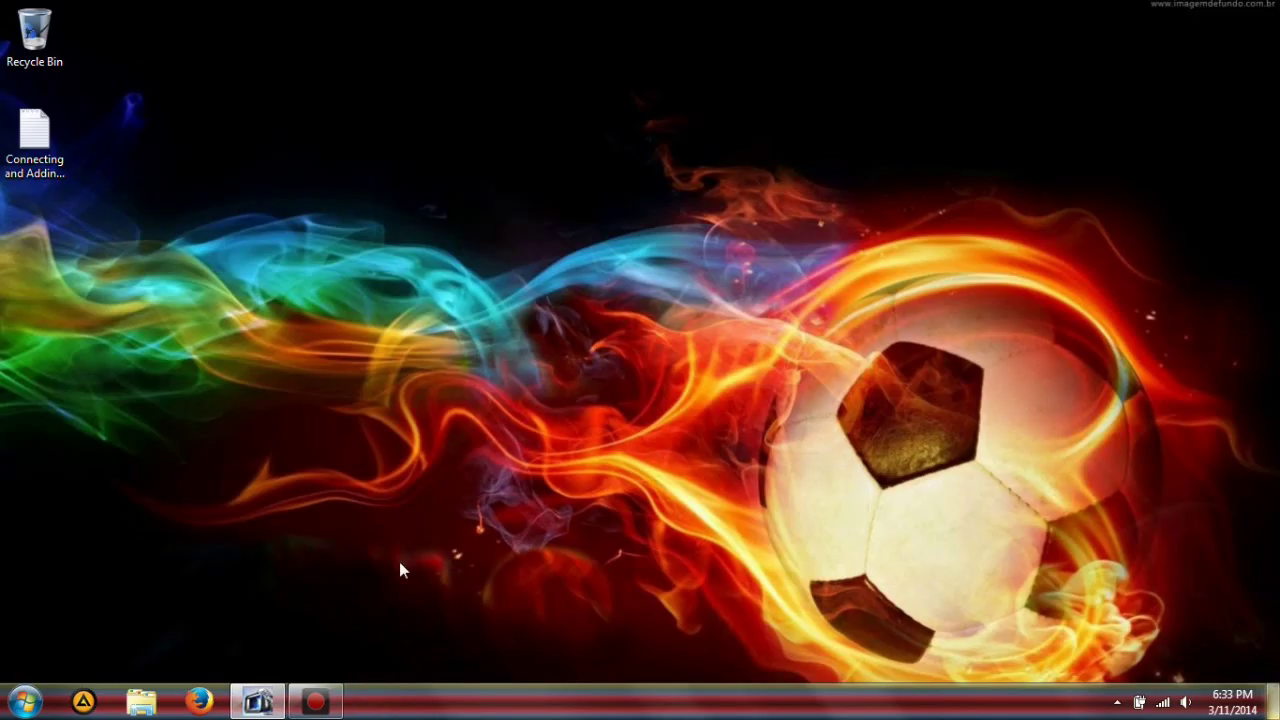
pyautogui.click(187, 697)
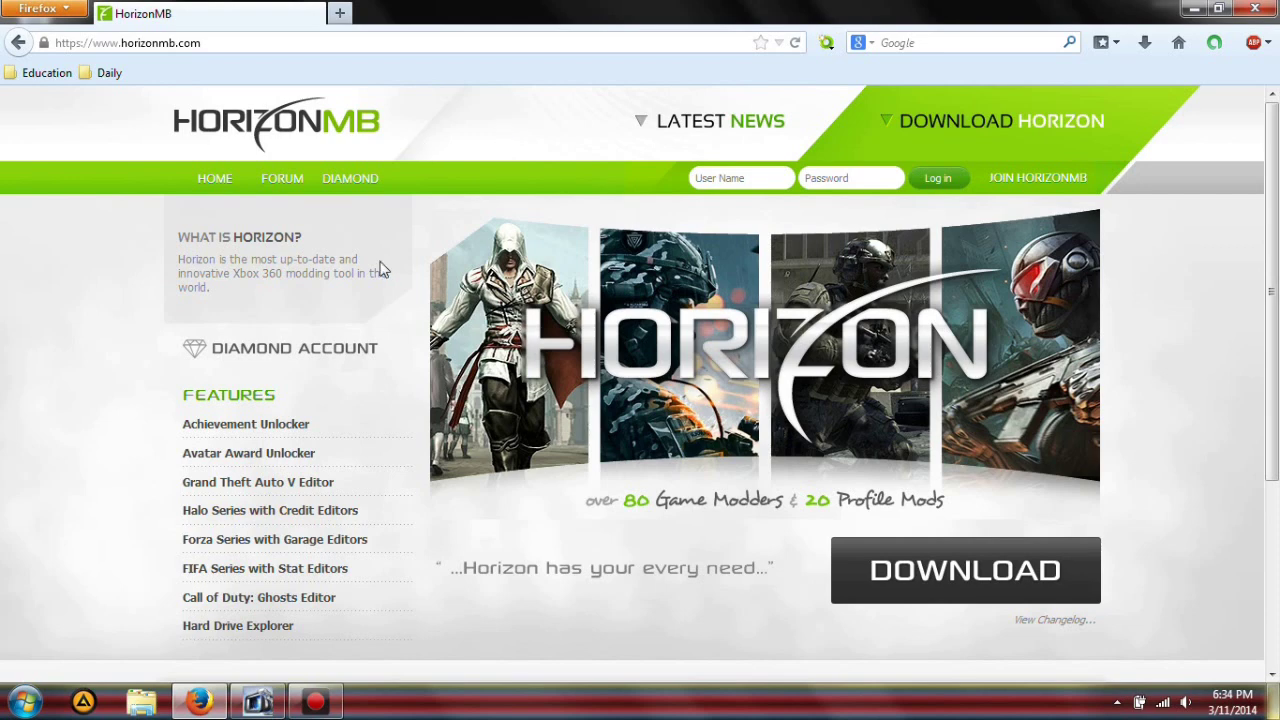
# Step: Launch Notepad from Run and jot down xboxmb.com and horizonmb.com on separate lines
pyautogui.click(25, 700)
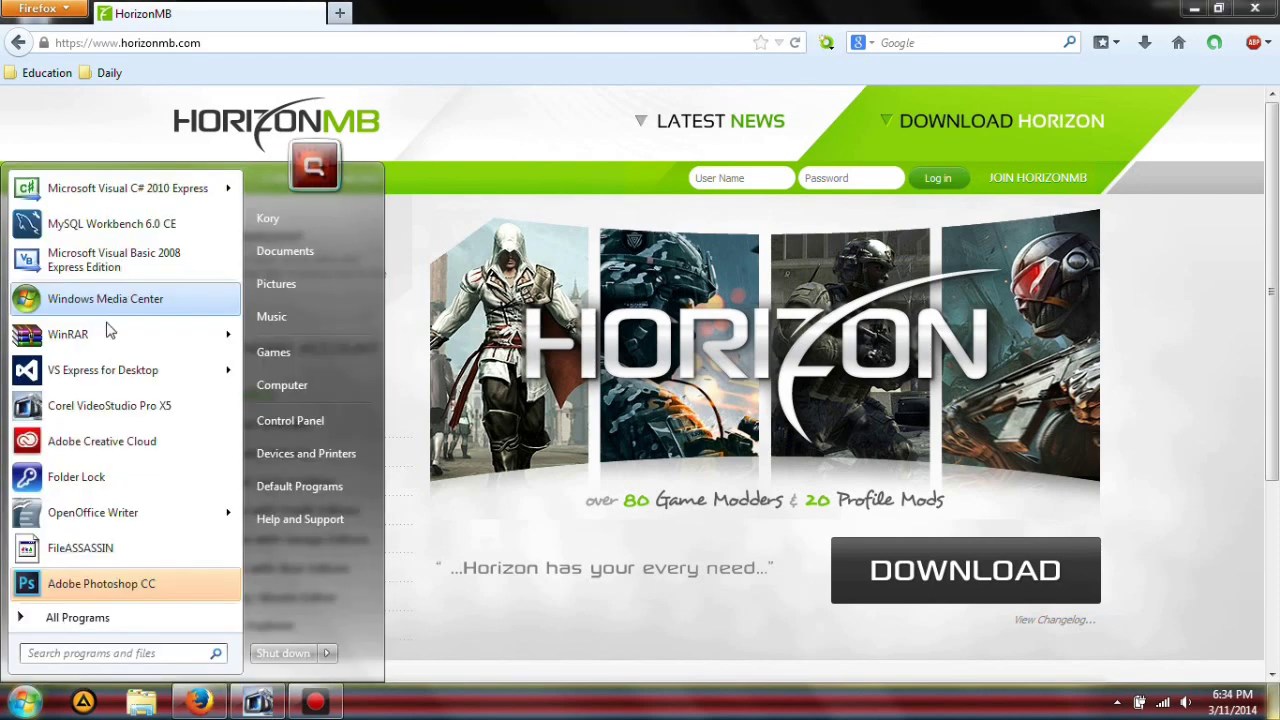
pyautogui.press('Escape')
pyautogui.press('super+r')
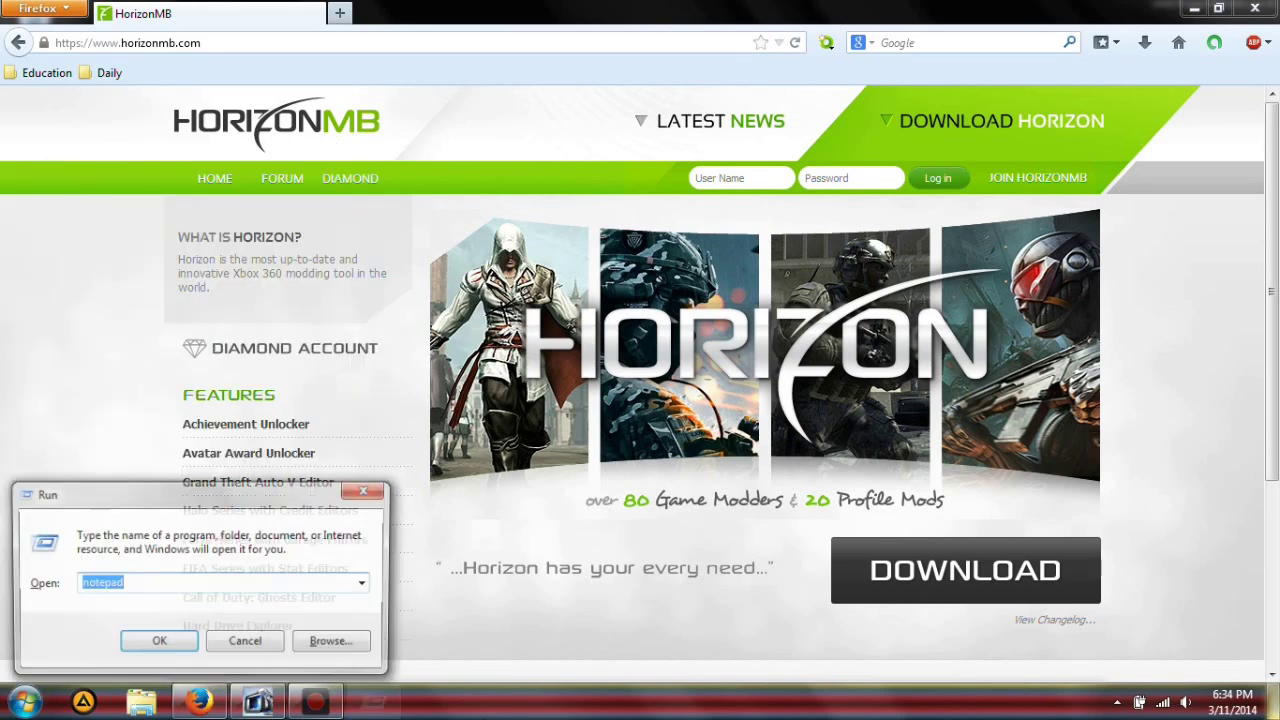
pyautogui.press('Return')
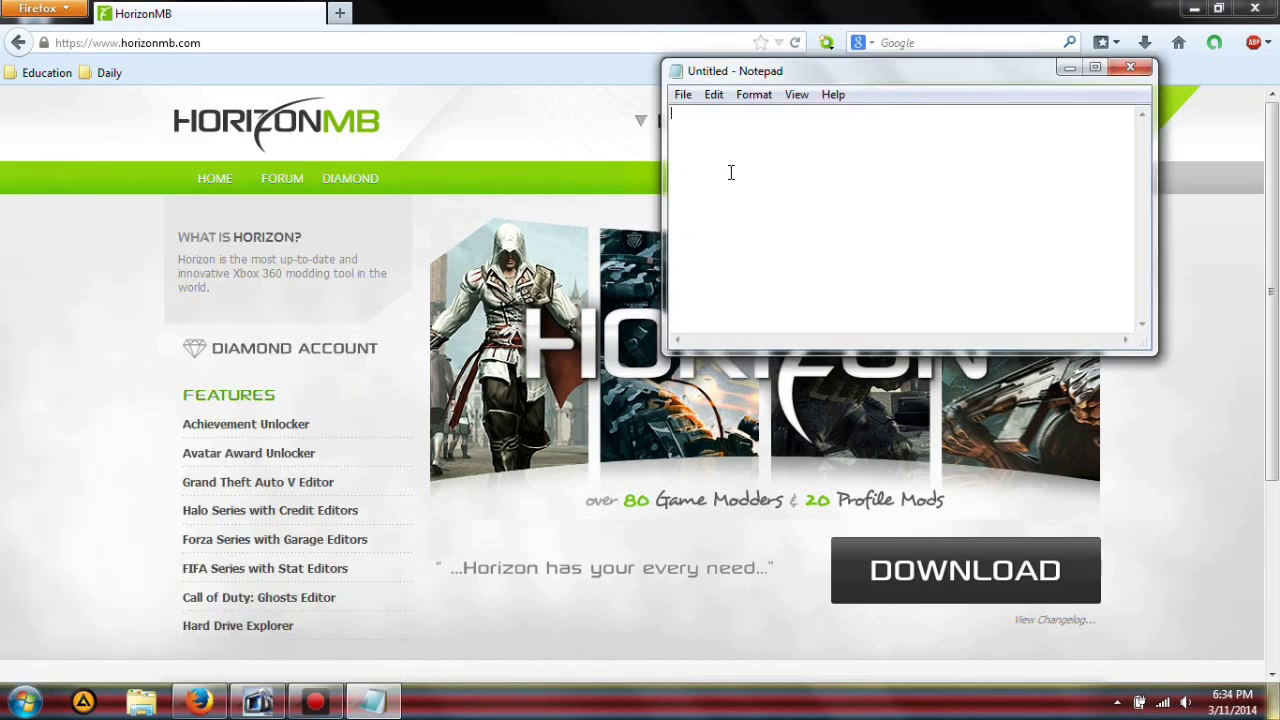
pyautogui.write('xboxmb.com')
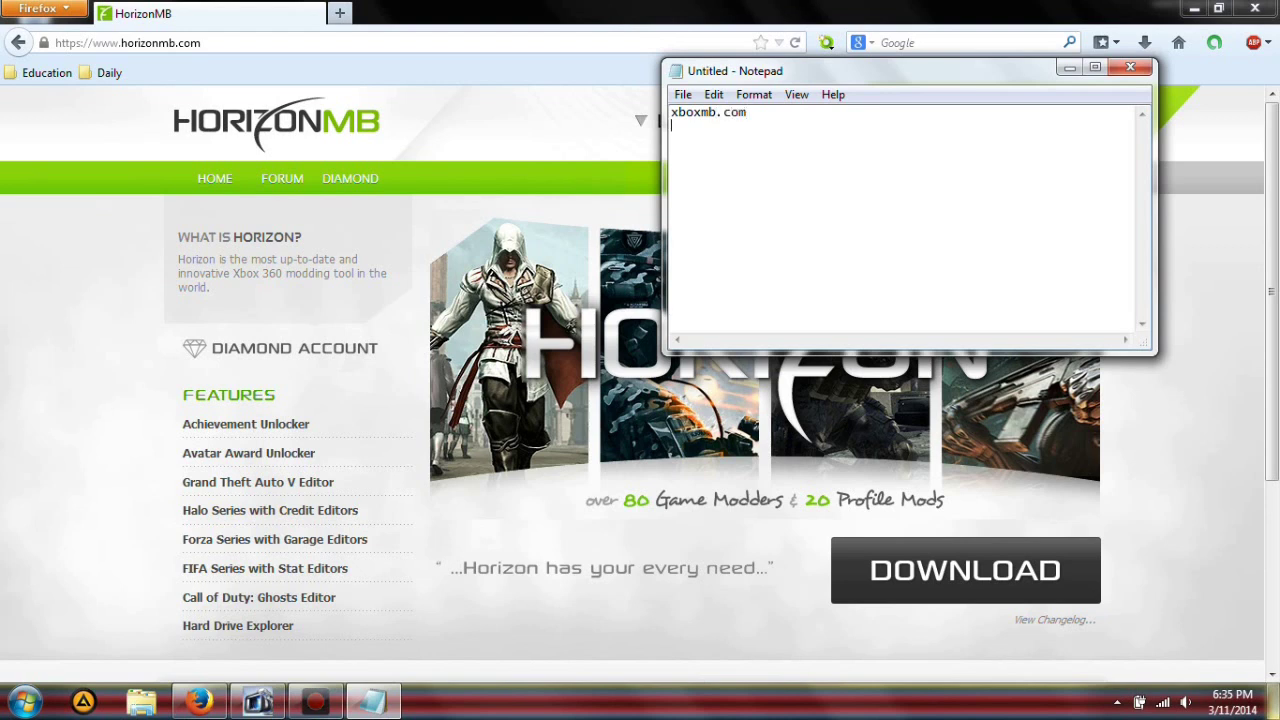
pyautogui.press('Return')
pyautogui.write('horizon')
pyautogui.write('mb')
pyautogui.write('.com')
# Step: Erase all the note's text and close Notepad
pyautogui.hotkey('ctrl', 'a')
pyautogui.press('BackSpace')
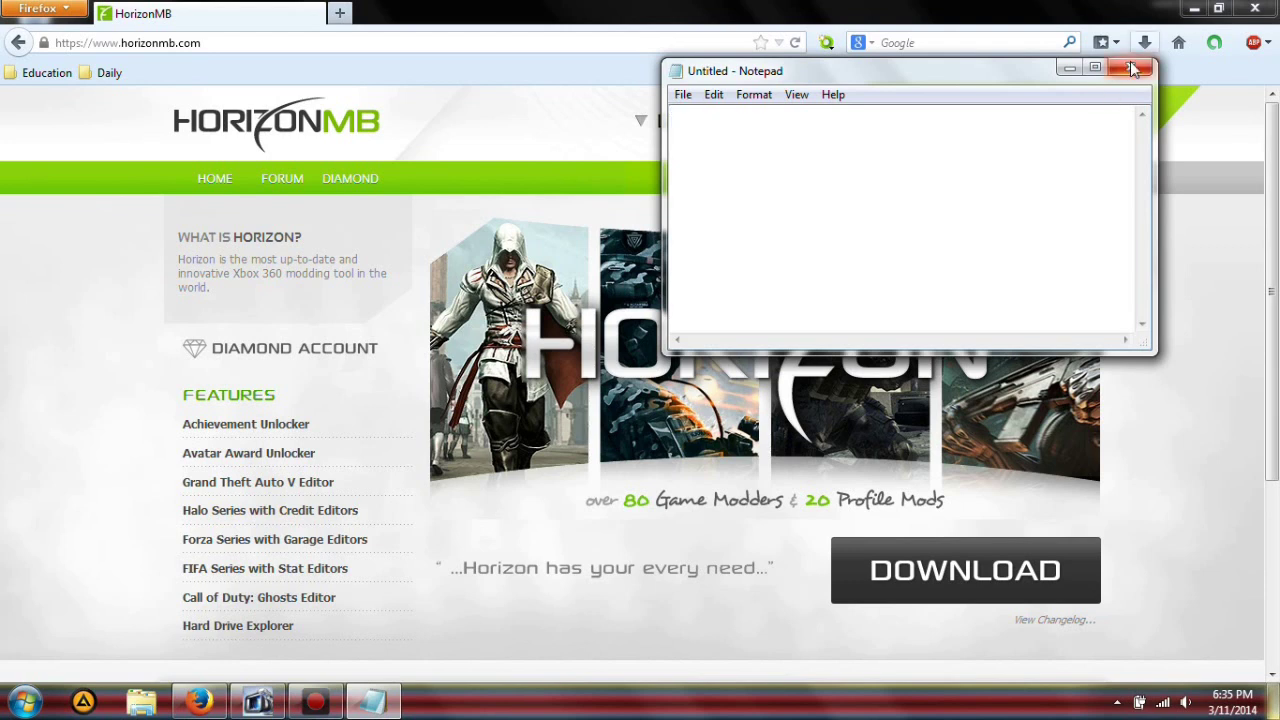
pyautogui.click(1130, 67)
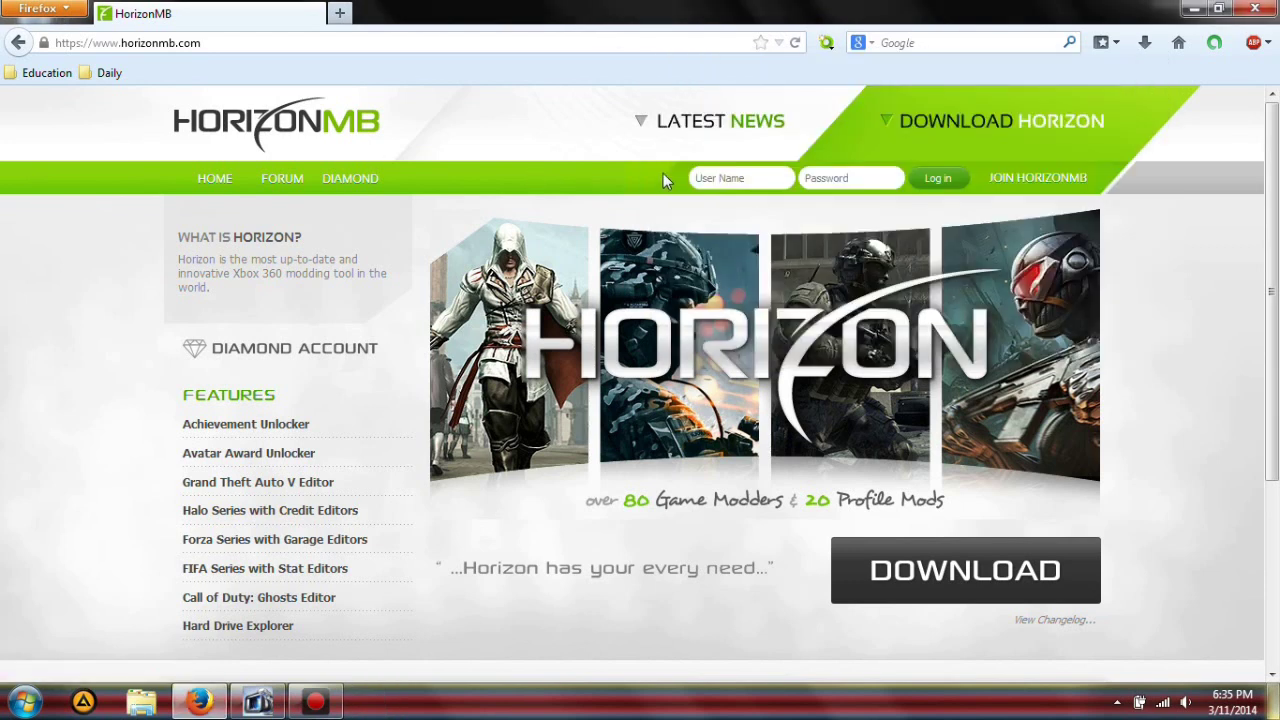
# Step: Start typing a user name in the site's login field, then erase it
pyautogui.click(766, 179)
pyautogui.write('kor')
pyautogui.press('BackSpace')
pyautogui.press('BackSpace')
pyautogui.press('BackSpace')
# Step: Download and save the 635 KB horizon-setup.exe installer, then check the Downloads list
pyautogui.click(957, 596)
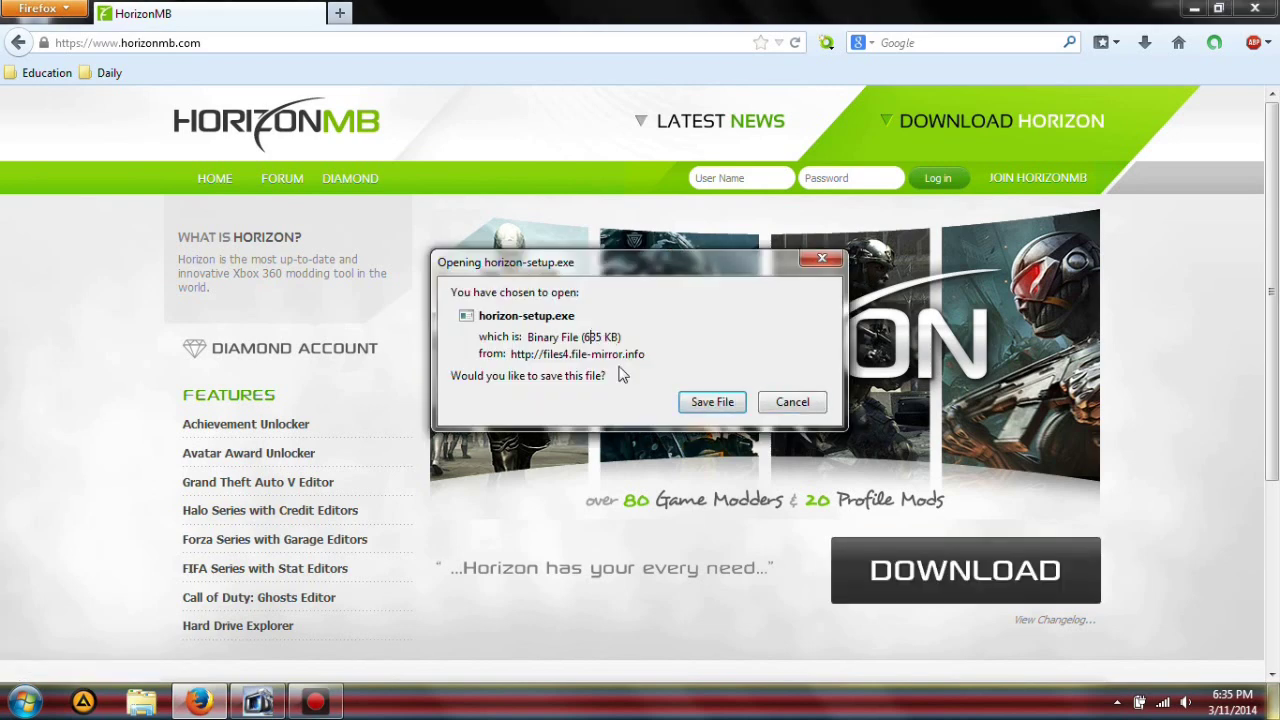
pyautogui.moveTo(583, 337); pyautogui.dragTo(607, 337)
pyautogui.click(607, 337)
pyautogui.click(713, 413)
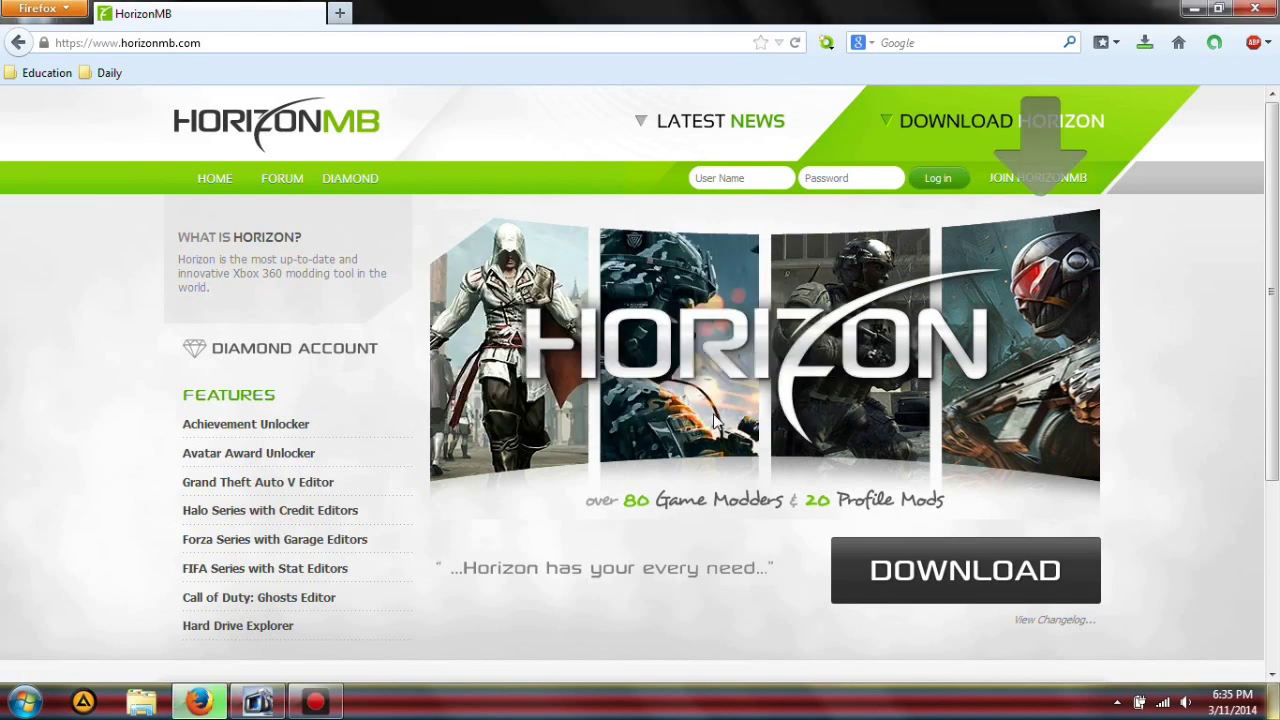
pyautogui.click(1145, 43)
pyautogui.click(1134, 109)
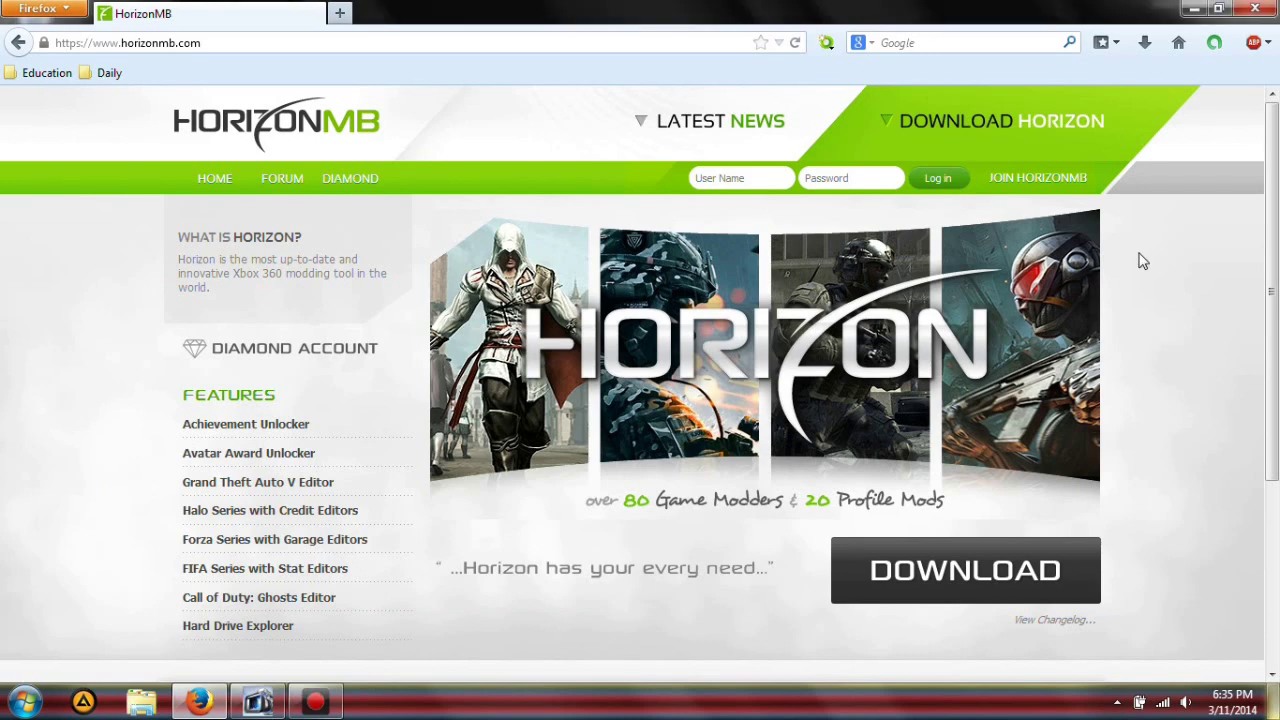
# Step: Use avast!'s tray quick options to let the downloaded Horizon installer run
pyautogui.click(1118, 702)
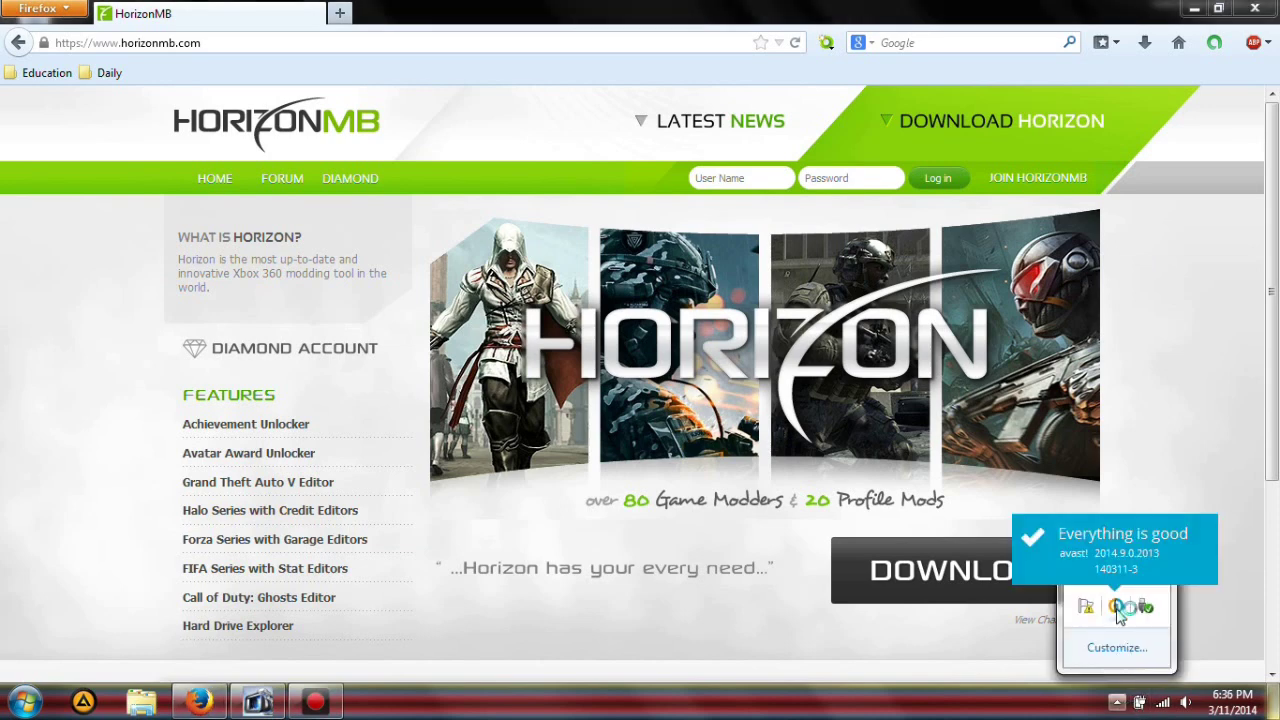
pyautogui.click(140, 448)
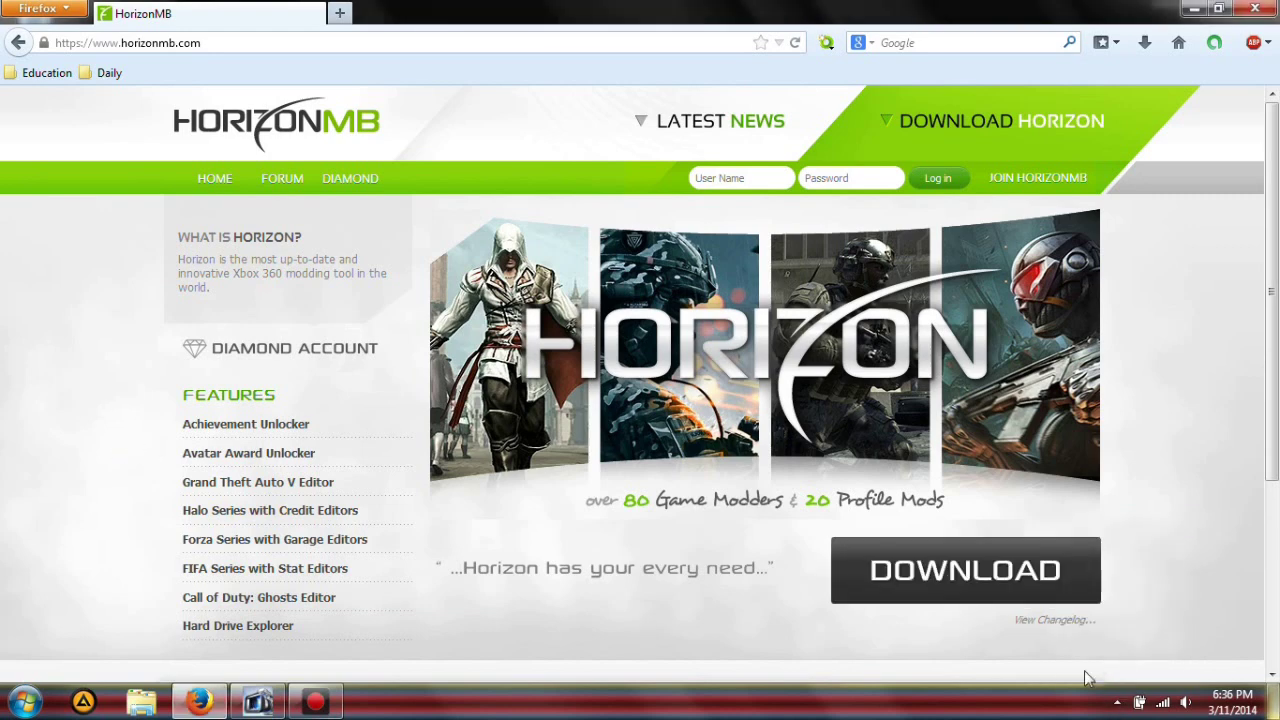
pyautogui.click(1117, 702)
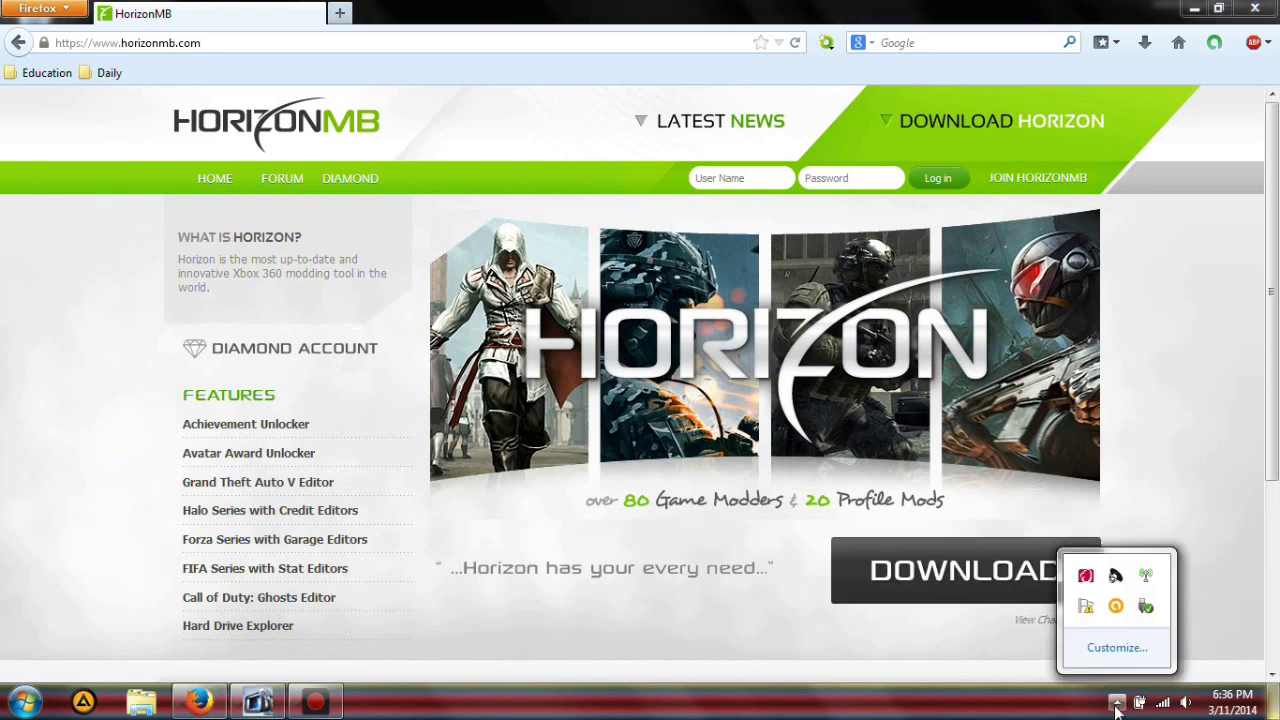
pyautogui.rightClick(1117, 607)
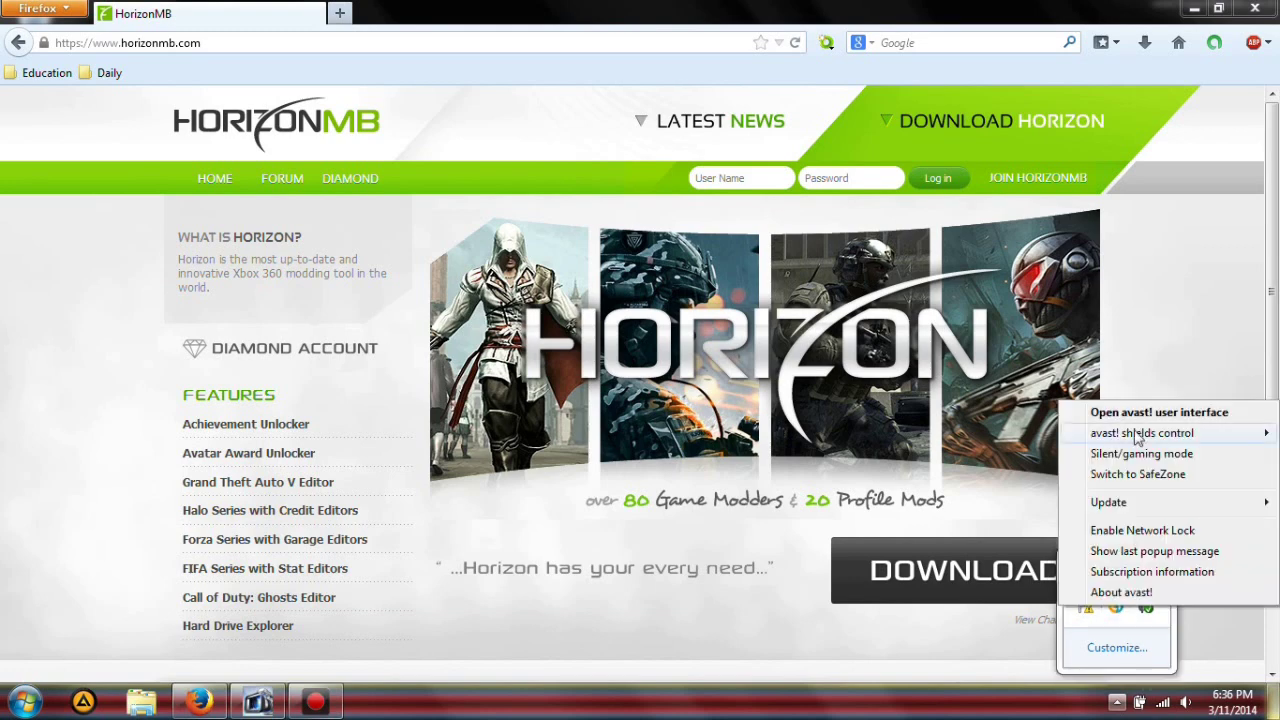
pyautogui.click(677, 352)
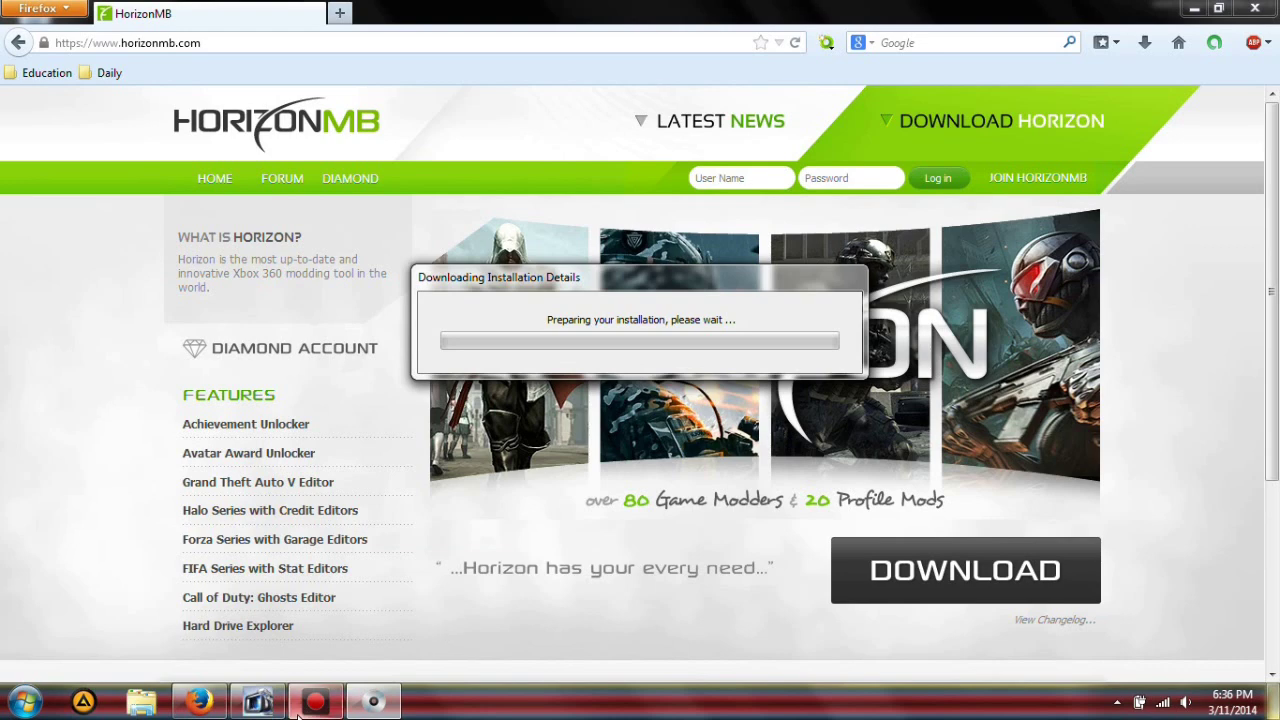
pyautogui.press('super+d')
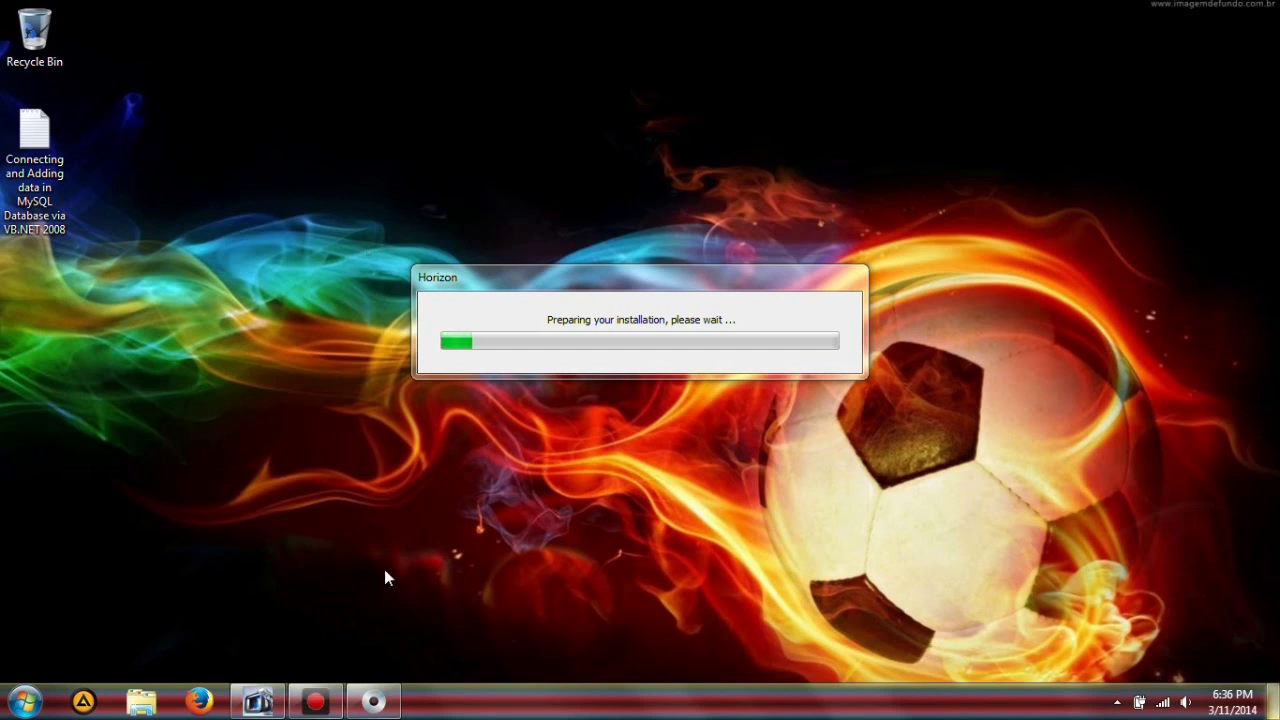
# Step: Bring up the Horizon installer, read its intro description, and accept it
pyautogui.click(316, 703)
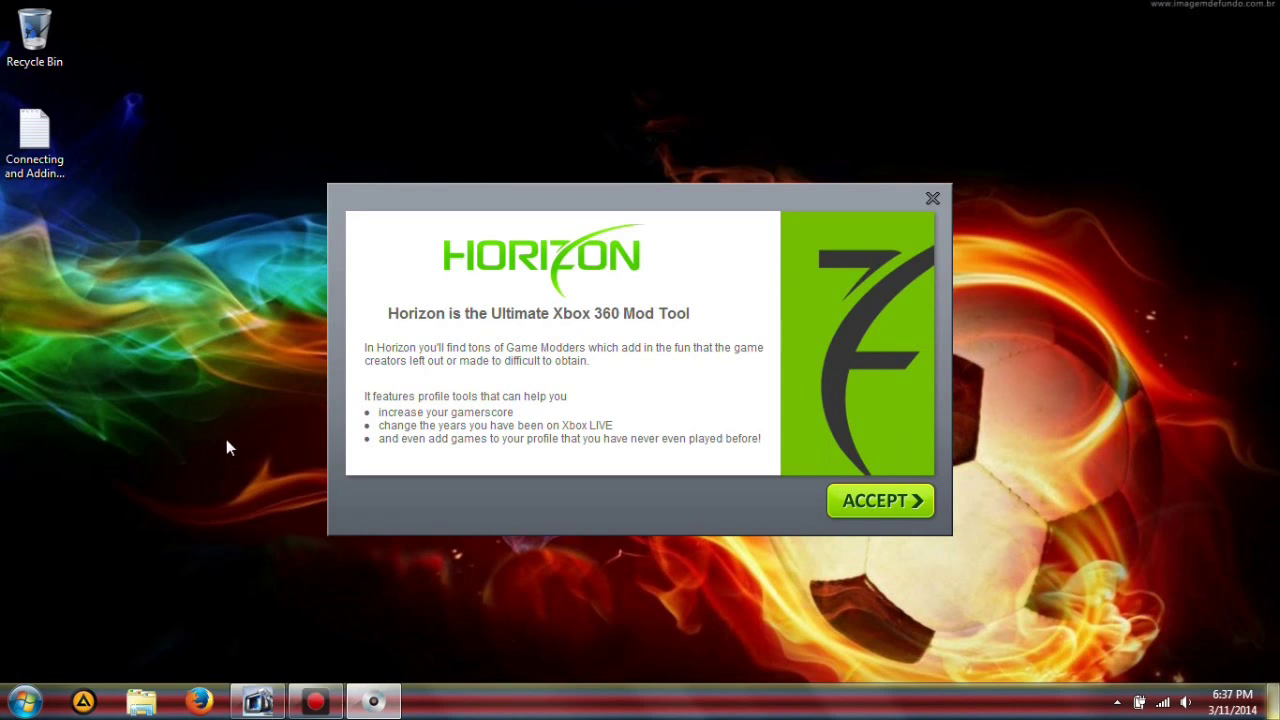
pyautogui.moveTo(217, 50)
pyautogui.mouseDown()
pyautogui.moveTo(480, 366)
pyautogui.moveTo(1101, 602)
pyautogui.mouseUp()
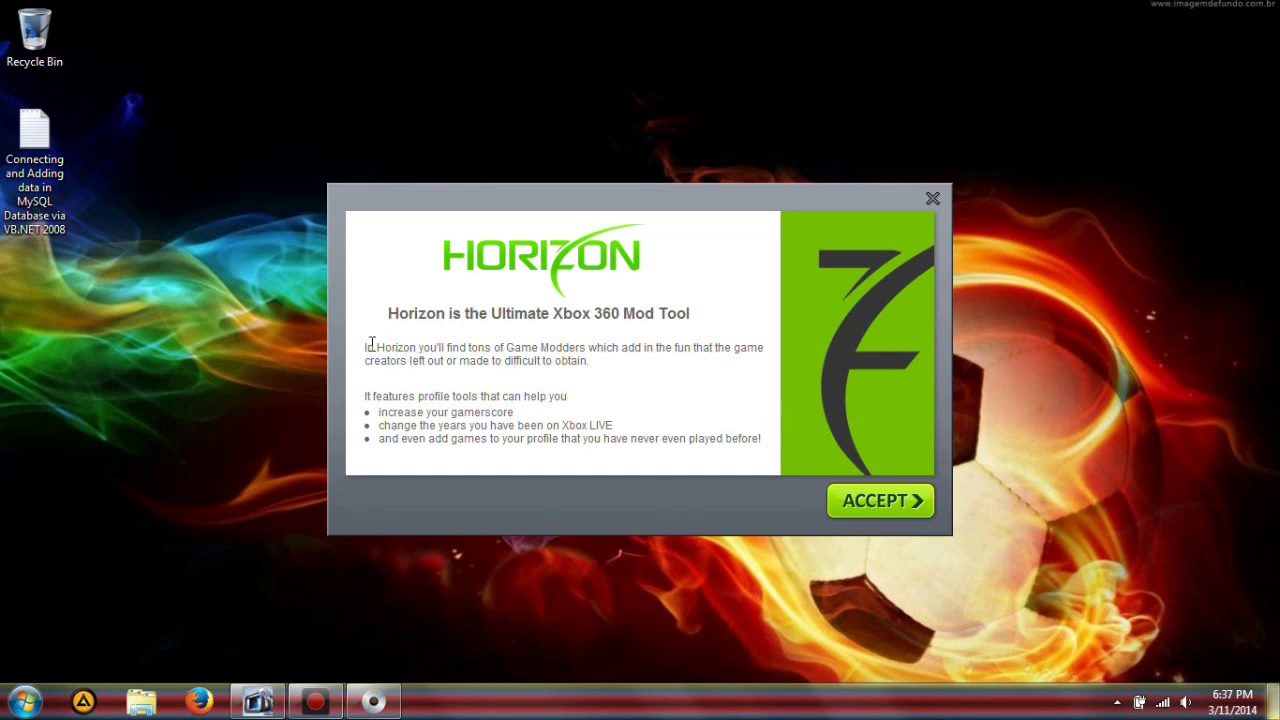
pyautogui.moveTo(377, 348); pyautogui.dragTo(533, 352)
pyautogui.click(474, 375)
pyautogui.moveTo(424, 396); pyautogui.dragTo(540, 440)
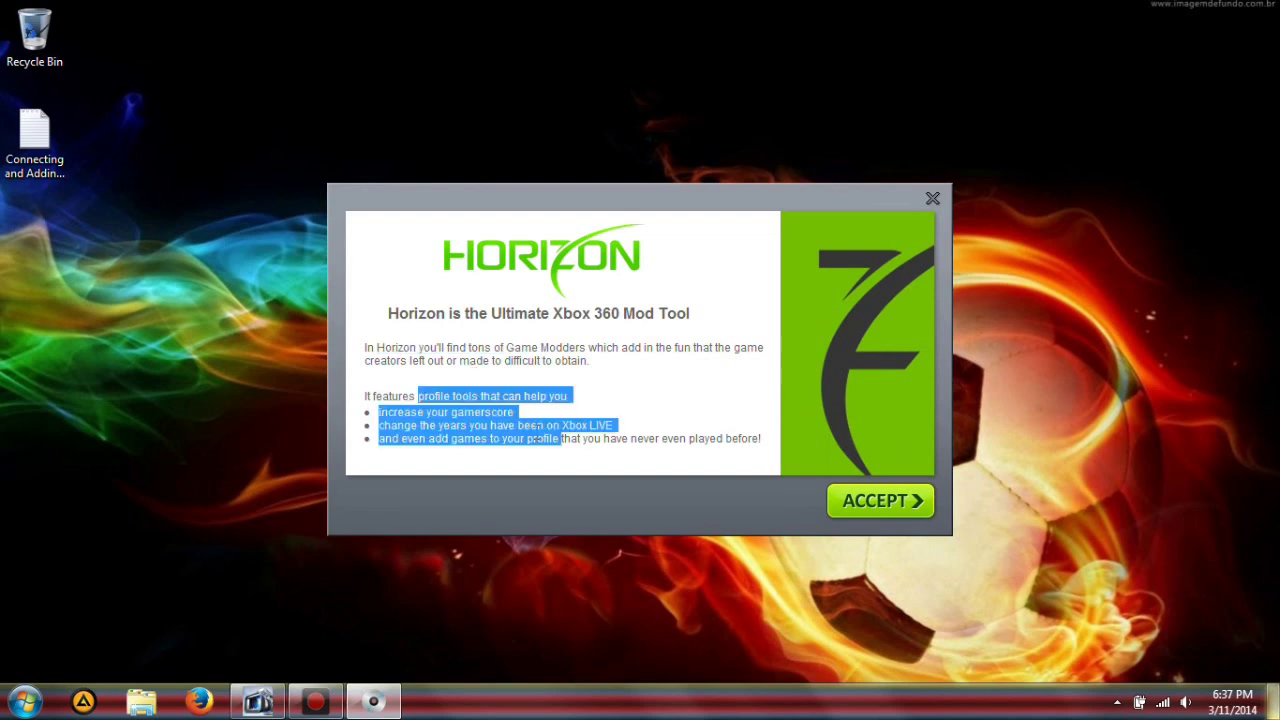
pyautogui.click(822, 485)
pyautogui.click(849, 503)
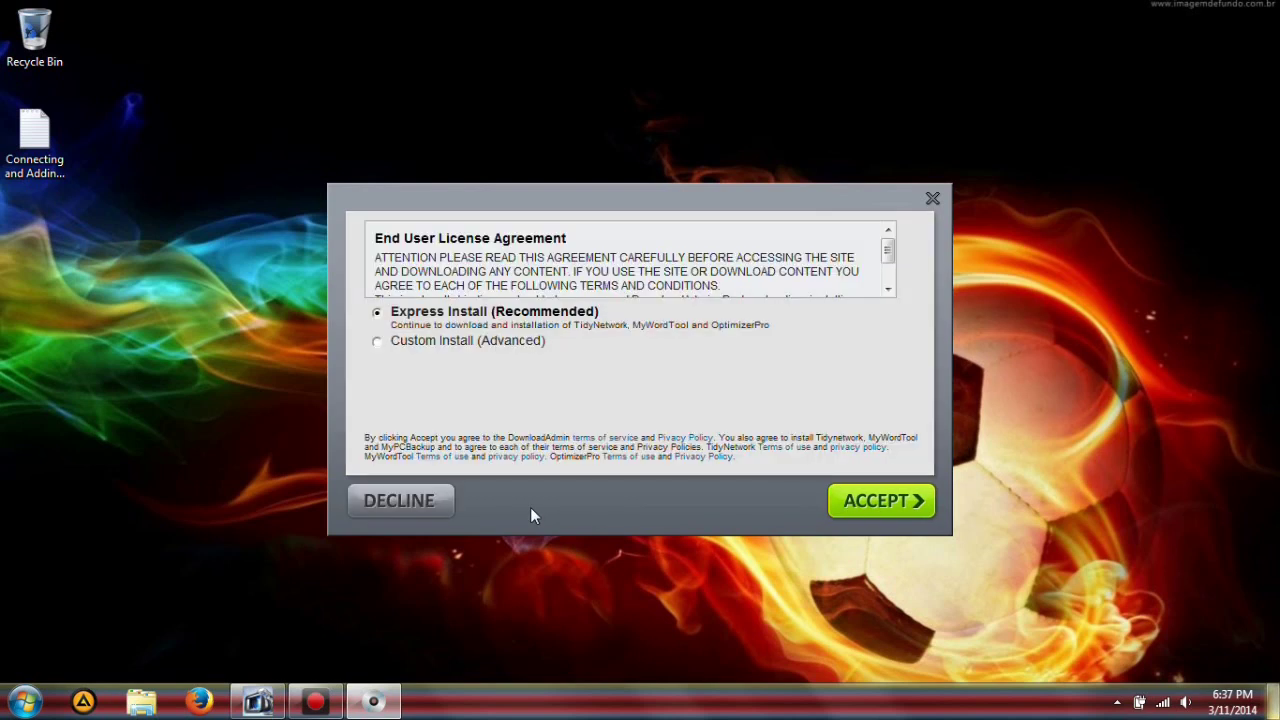
# Step: Choose Custom Install, untick all add-ons, accept the licence, and decline RealPlayer and PursuePoint
pyautogui.click(378, 343)
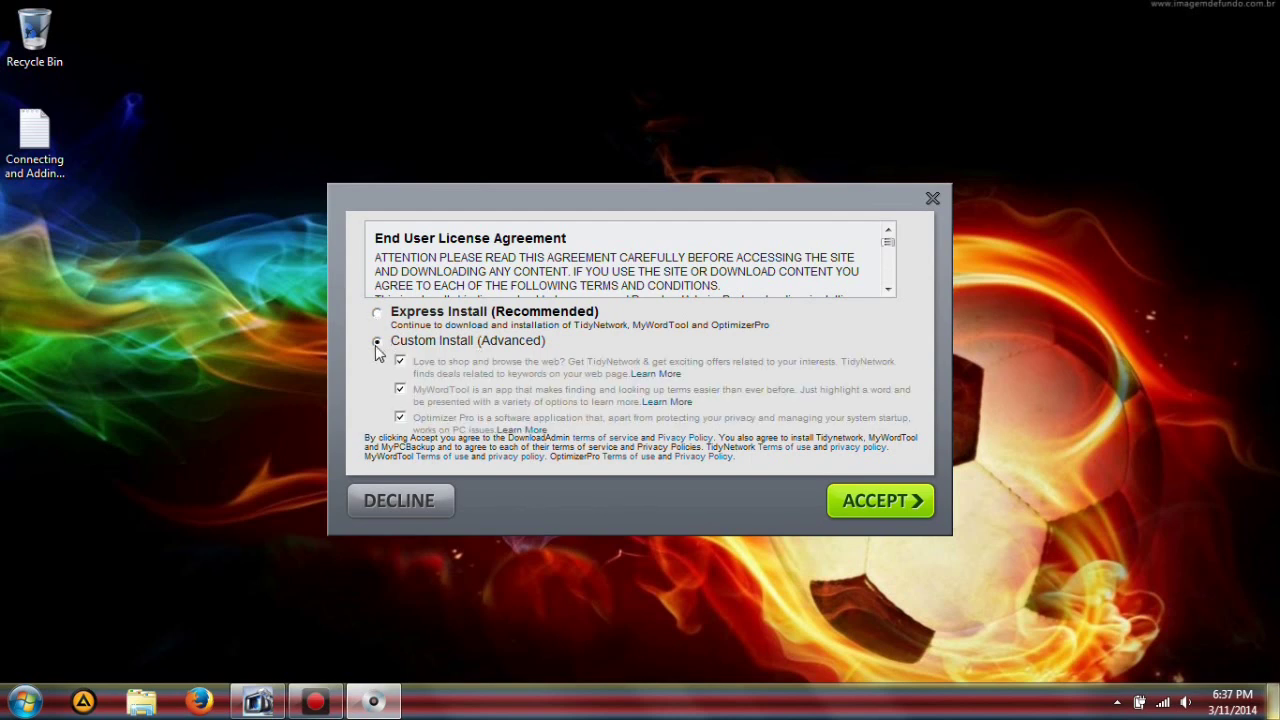
pyautogui.click(400, 389)
pyautogui.click(401, 418)
pyautogui.click(855, 502)
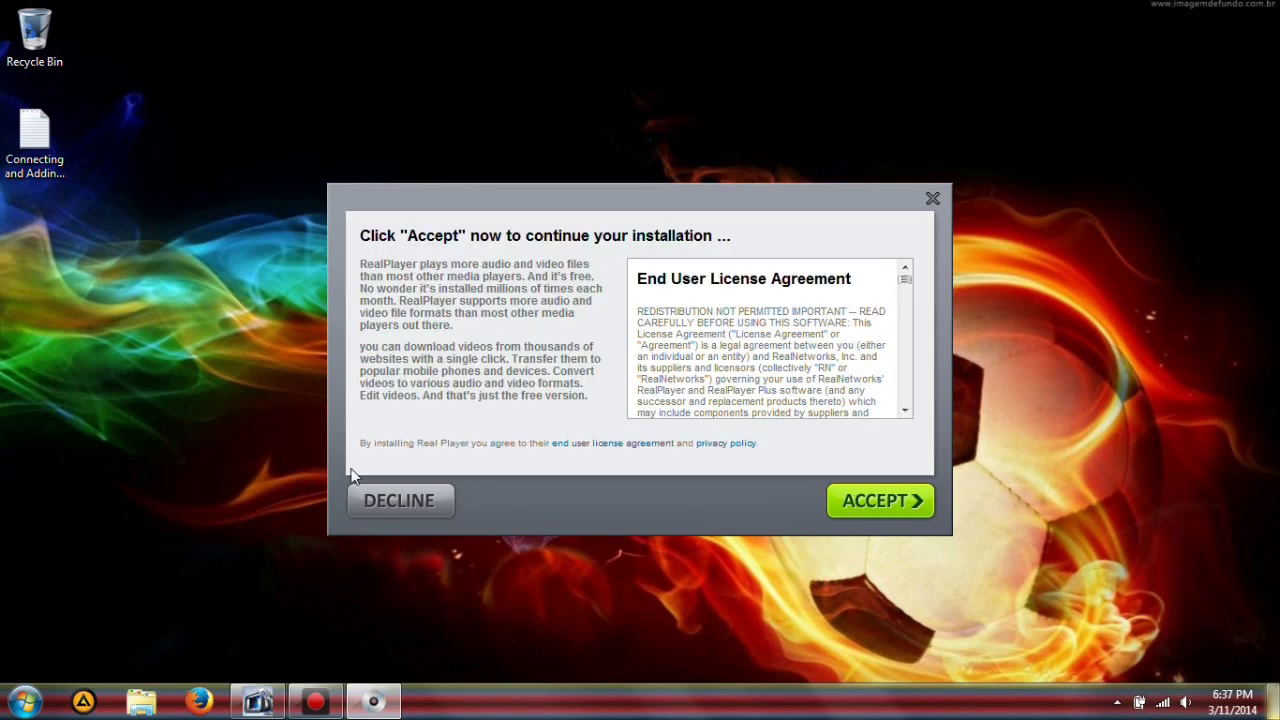
pyautogui.click(432, 508)
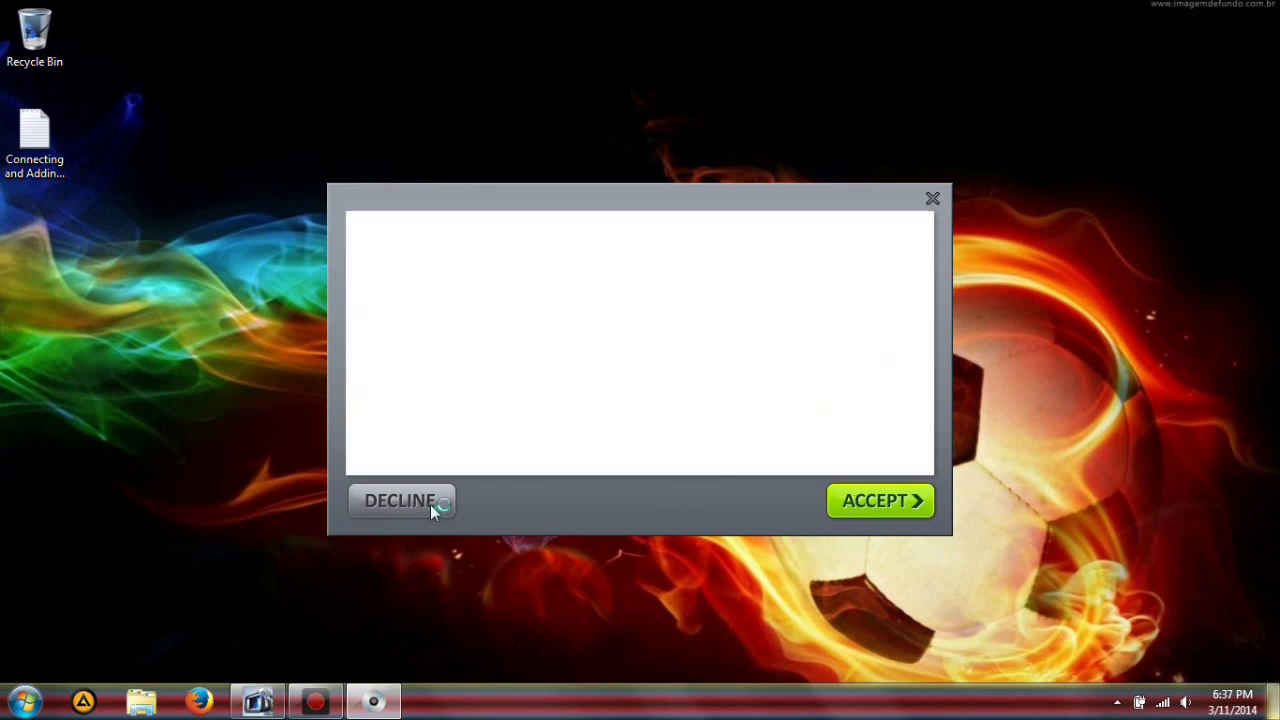
pyautogui.click(414, 504)
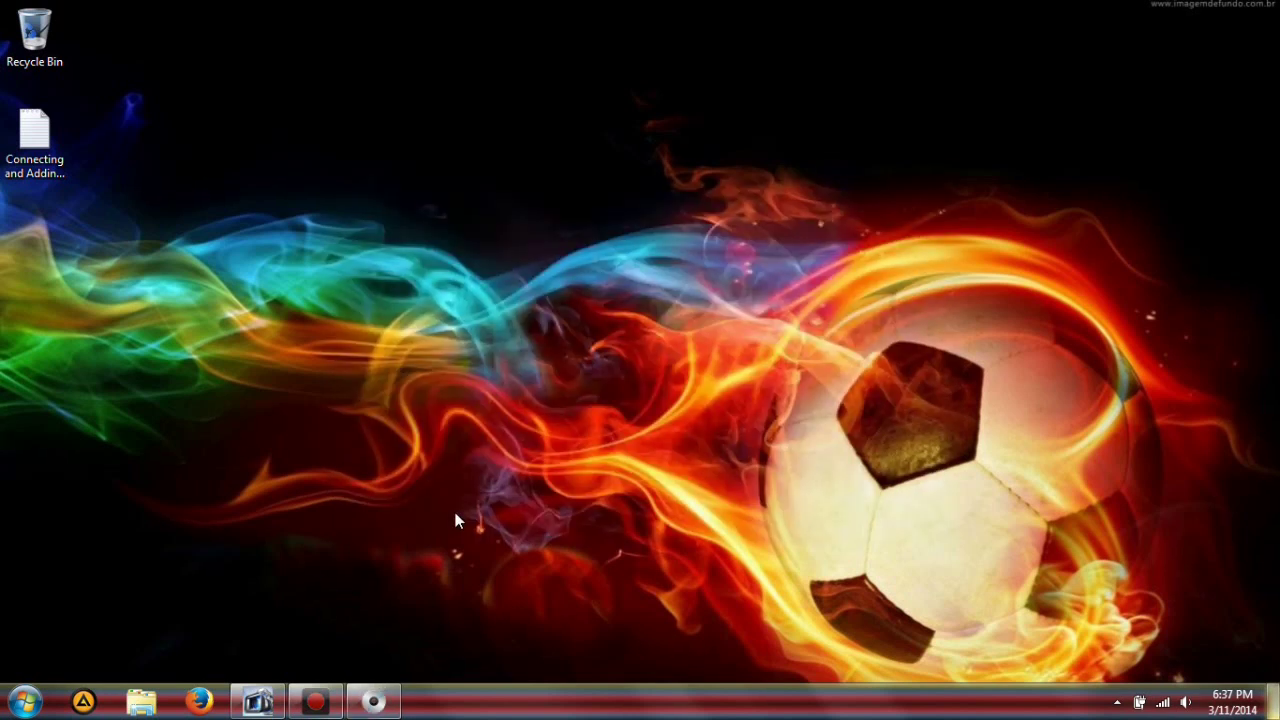
# Step: Keep the default install folder and Horizon Start Menu folder, and tick Create a desktop icon
pyautogui.click(373, 701)
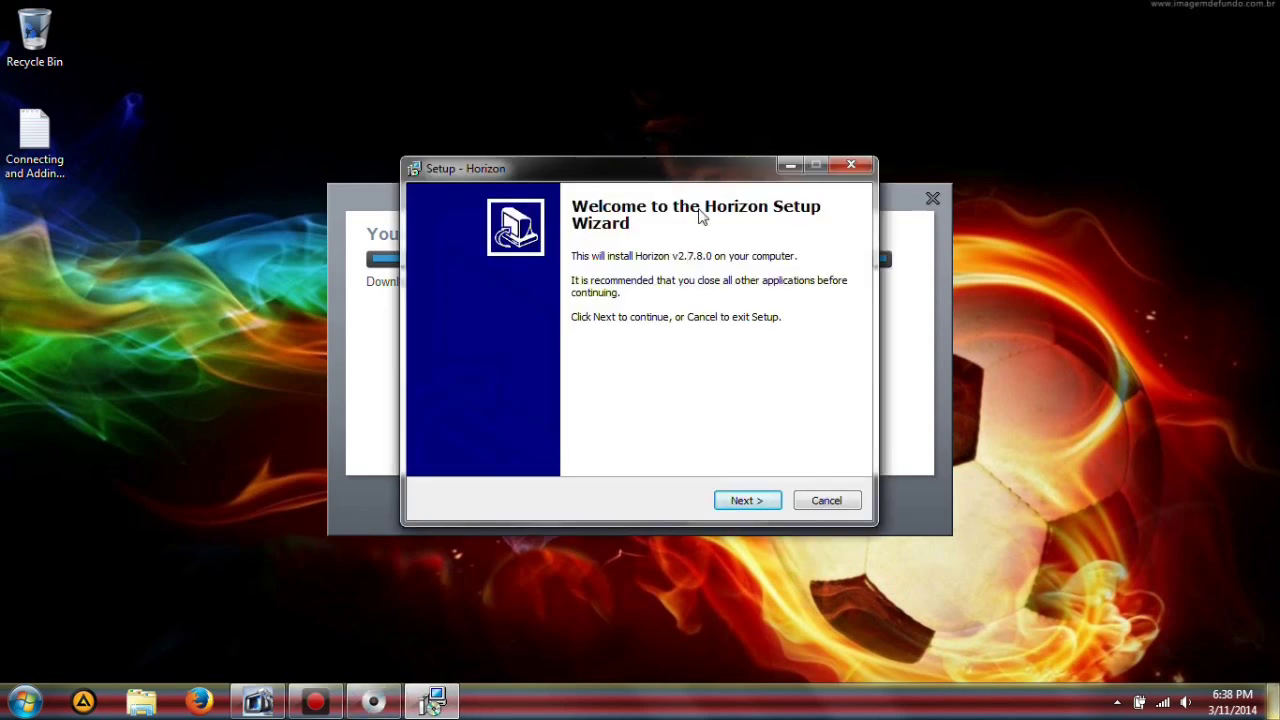
pyautogui.click(766, 502)
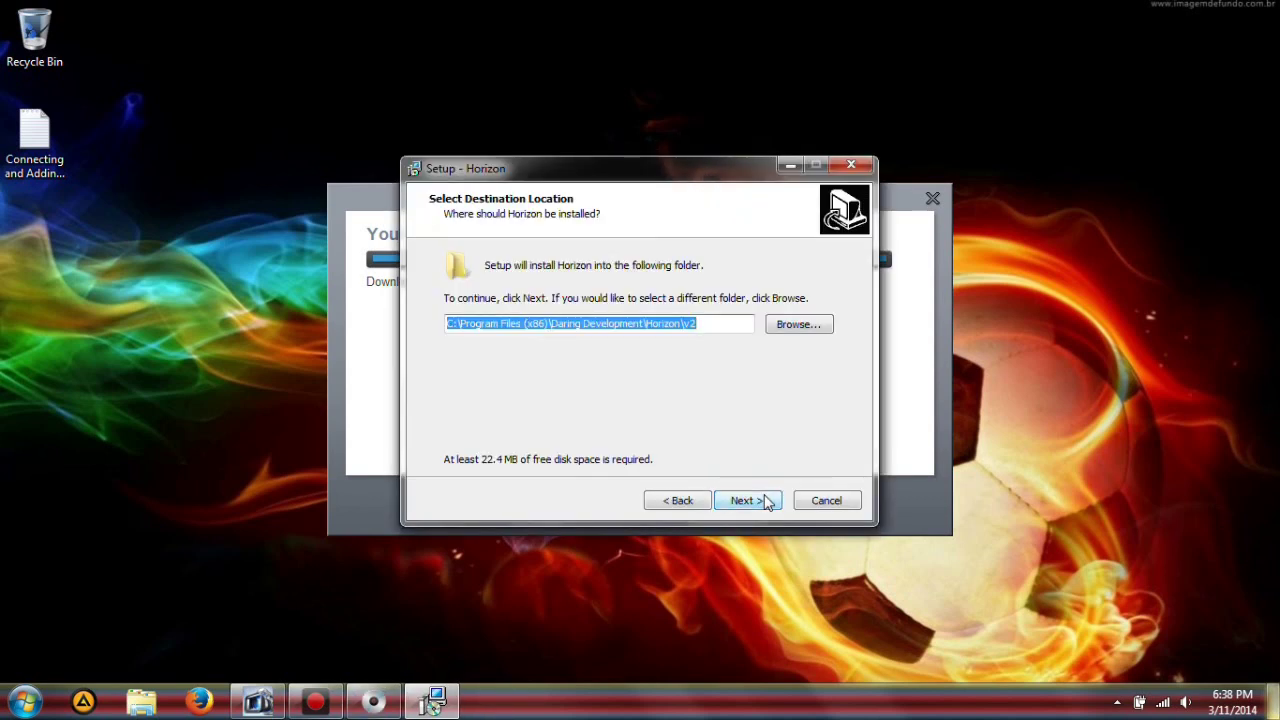
pyautogui.click(766, 502)
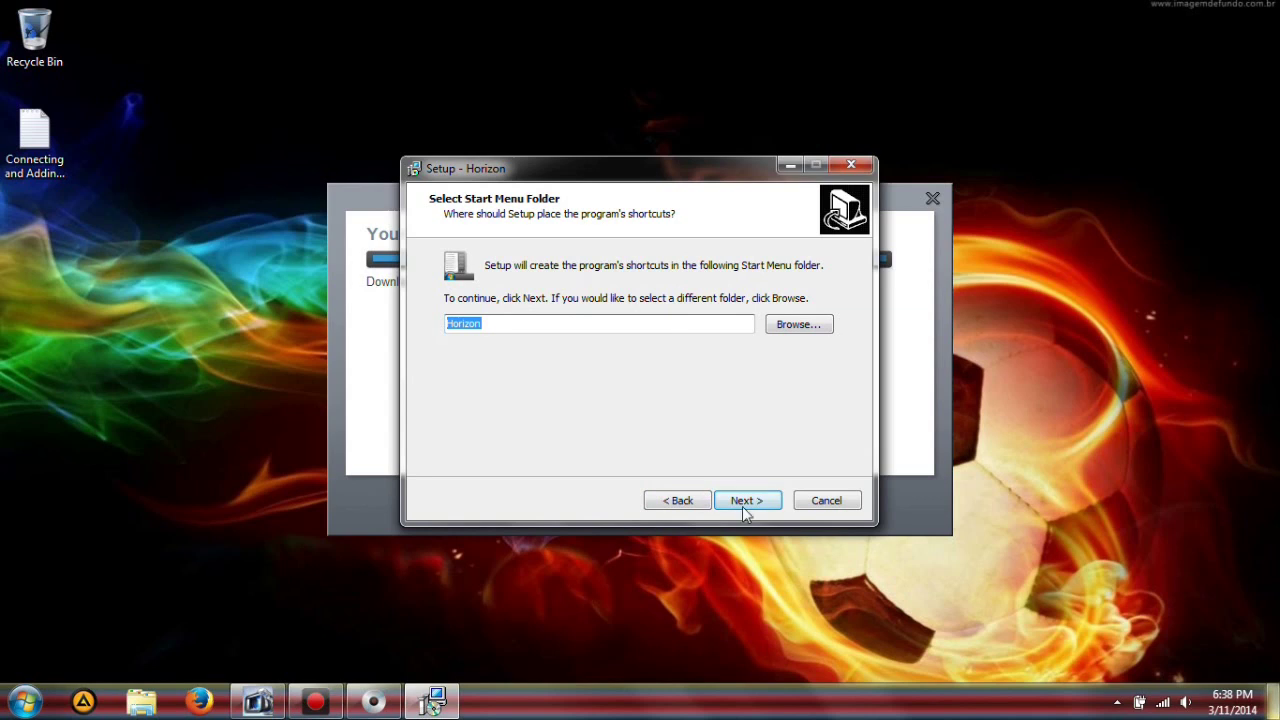
pyautogui.click(747, 505)
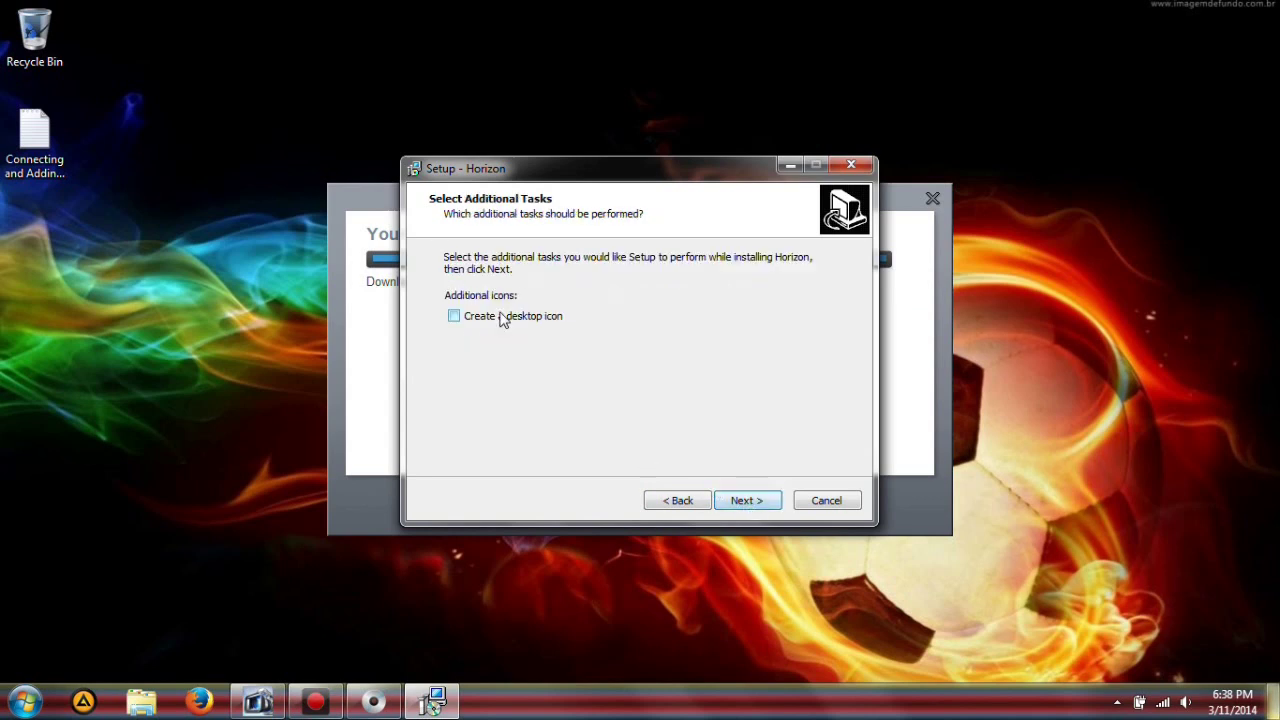
pyautogui.click(503, 317)
# Step: Start installing Horizon v2.7.8.0 and bring the setup wizard back to the front
pyautogui.click(756, 509)
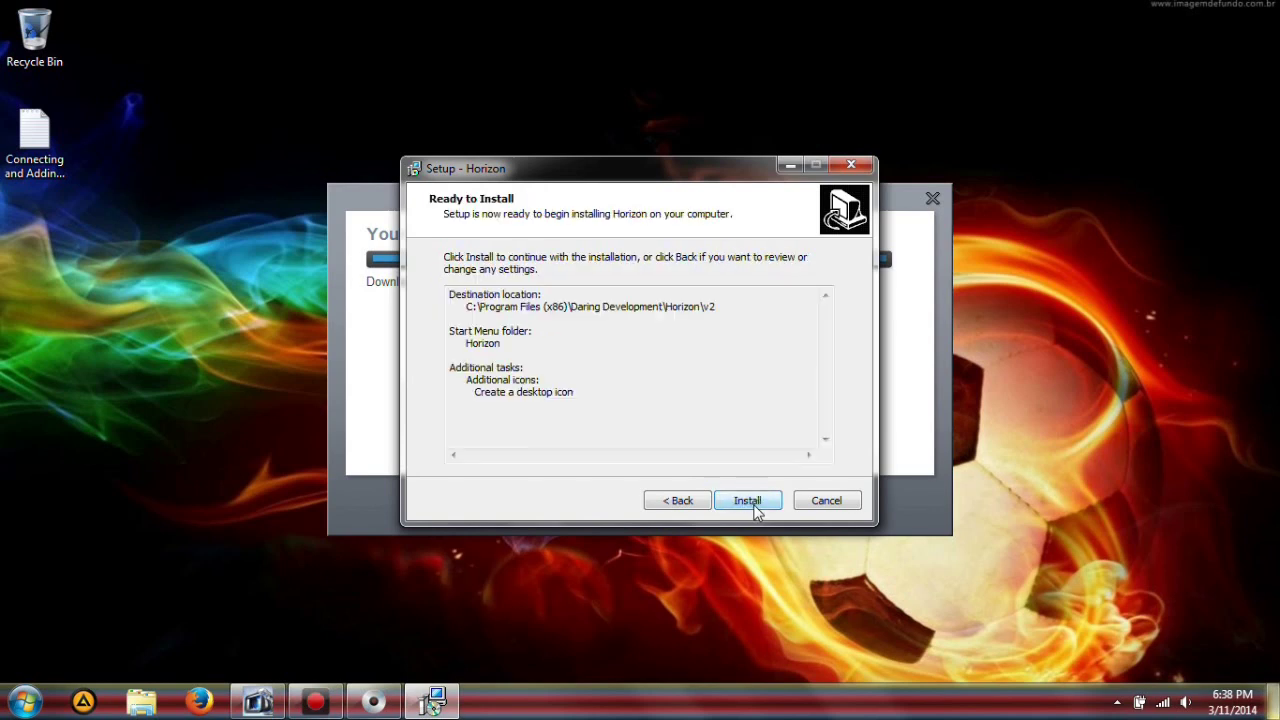
pyautogui.click(756, 509)
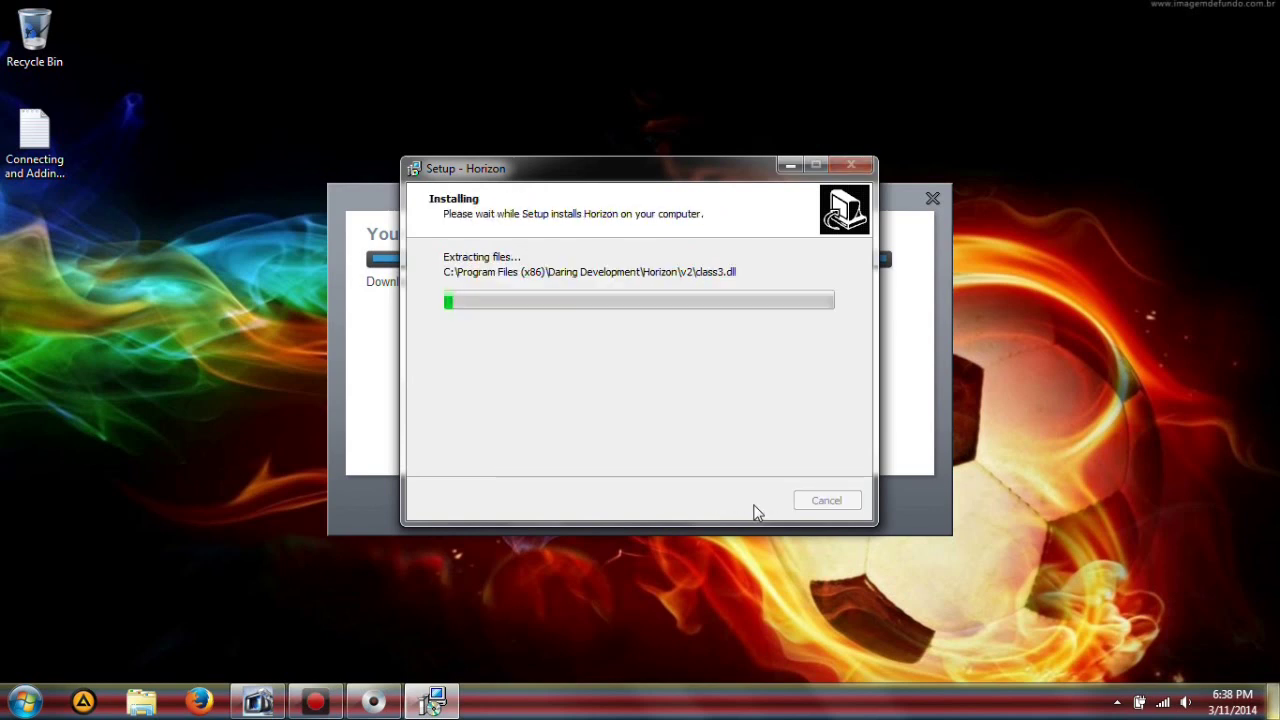
pyautogui.click(900, 392)
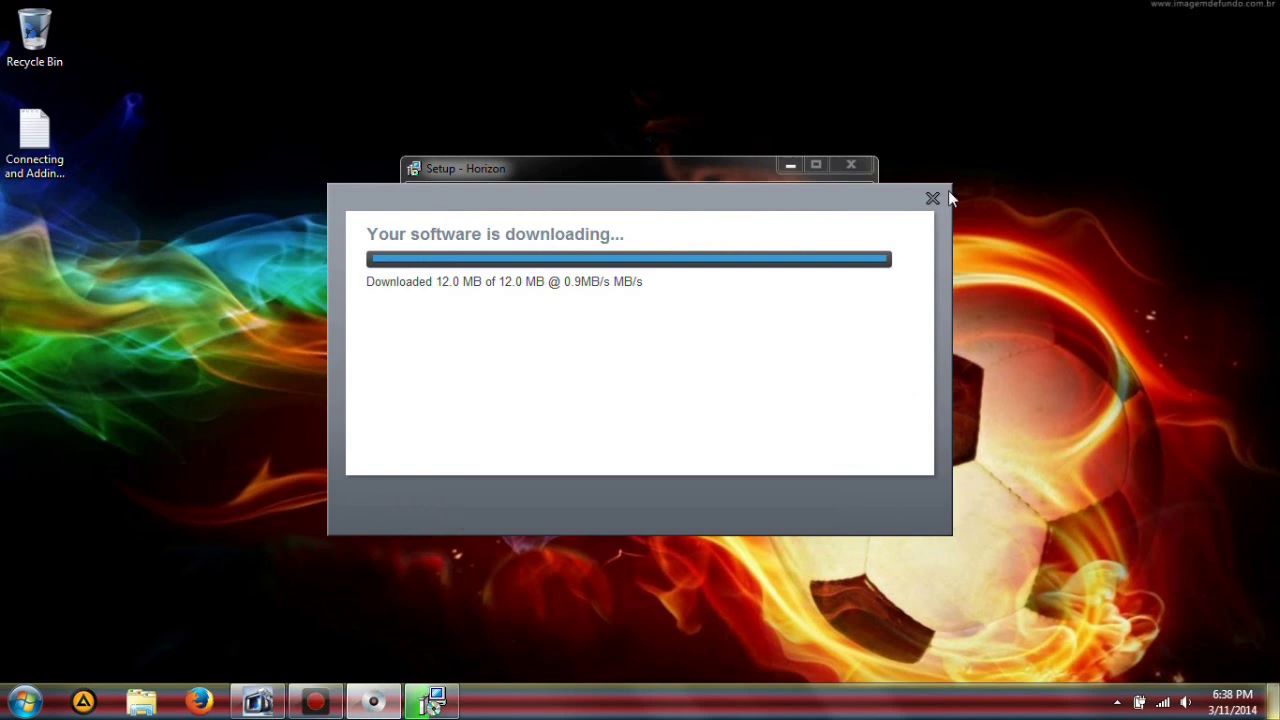
pyautogui.click(737, 174)
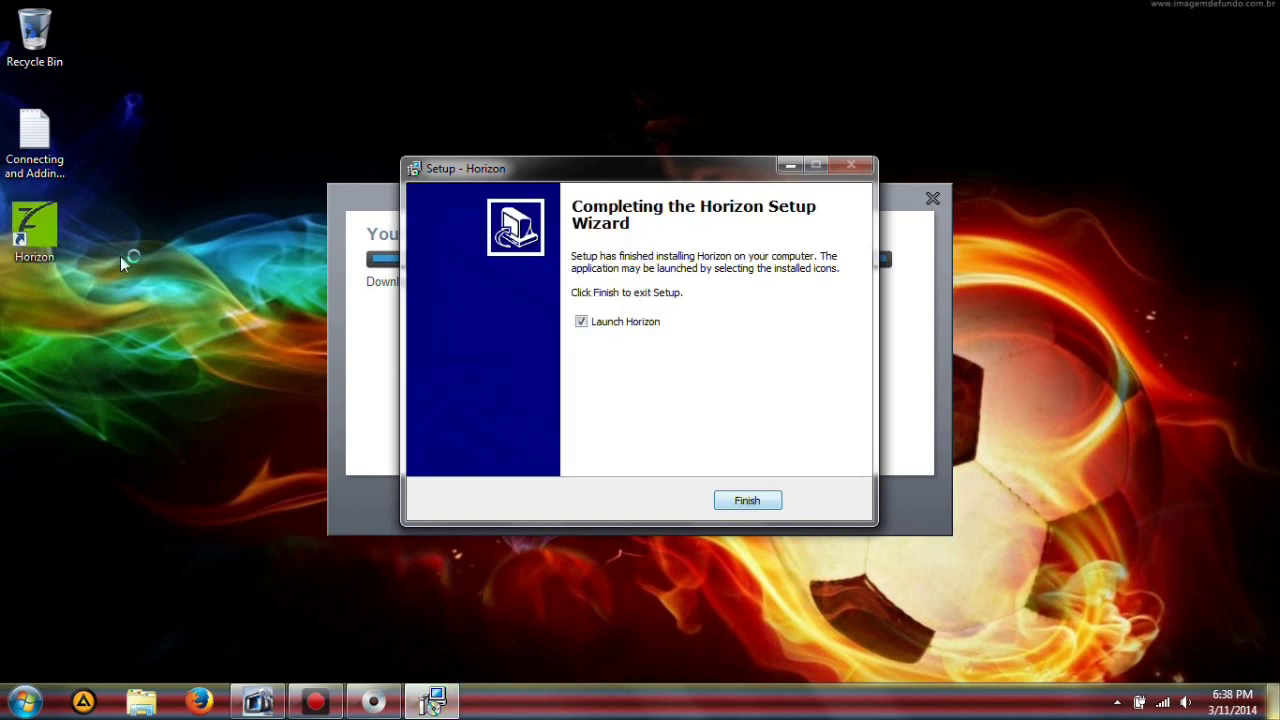
# Step: Finish the setup wizard and exit the leftover downloader window
pyautogui.click(747, 501)
pyautogui.click(932, 199)
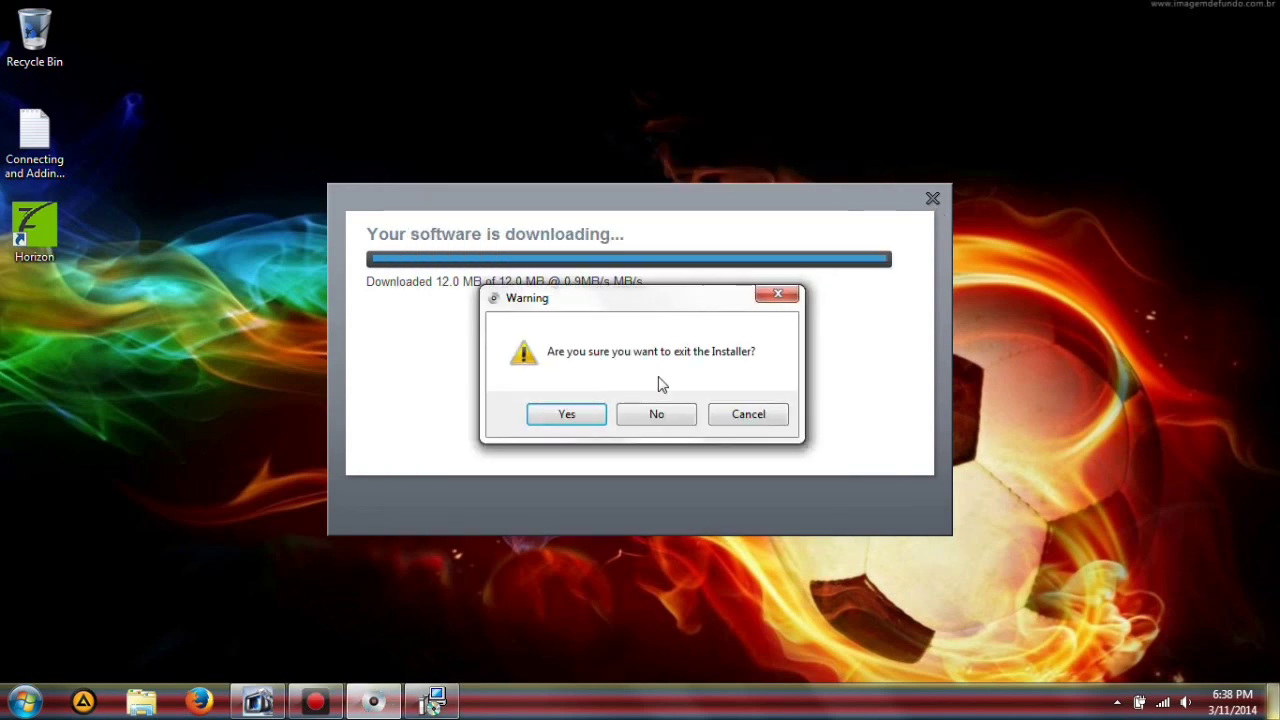
pyautogui.click(586, 416)
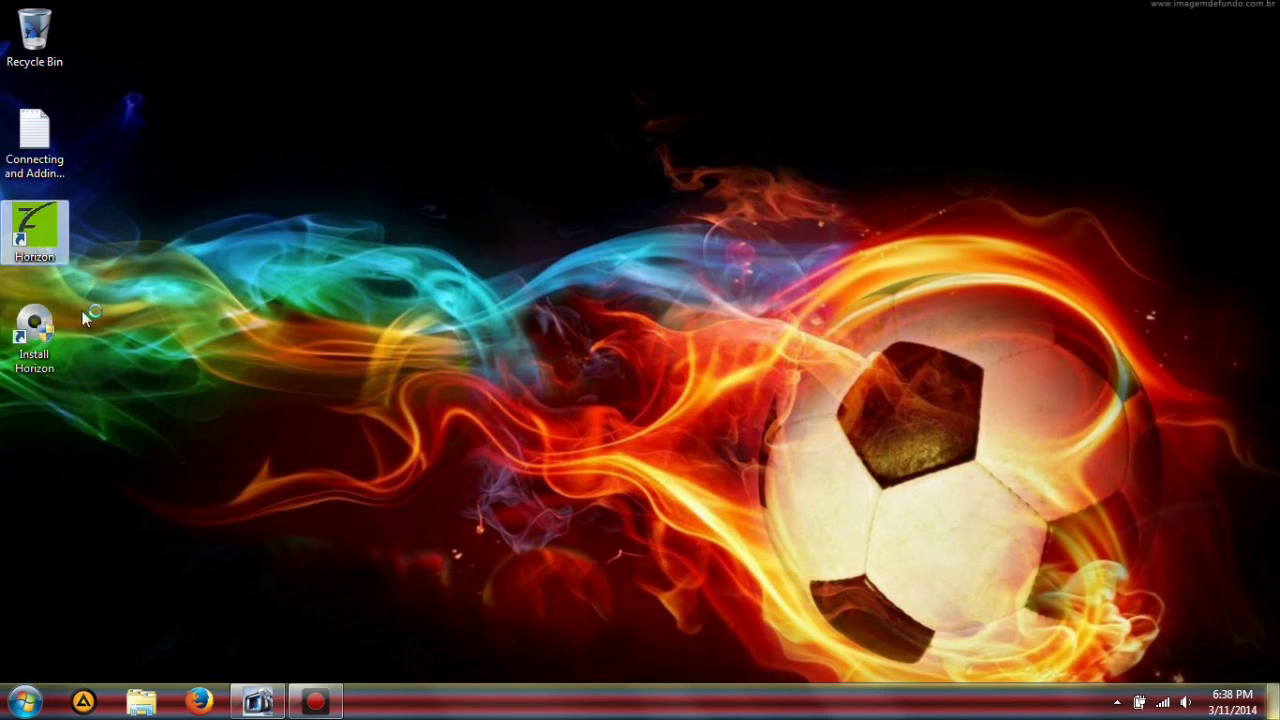
# Step: After the Install Horizon shortcut shows a corrupted-installer error, delete it to the Recycle Bin
pyautogui.doubleClick(36, 343)
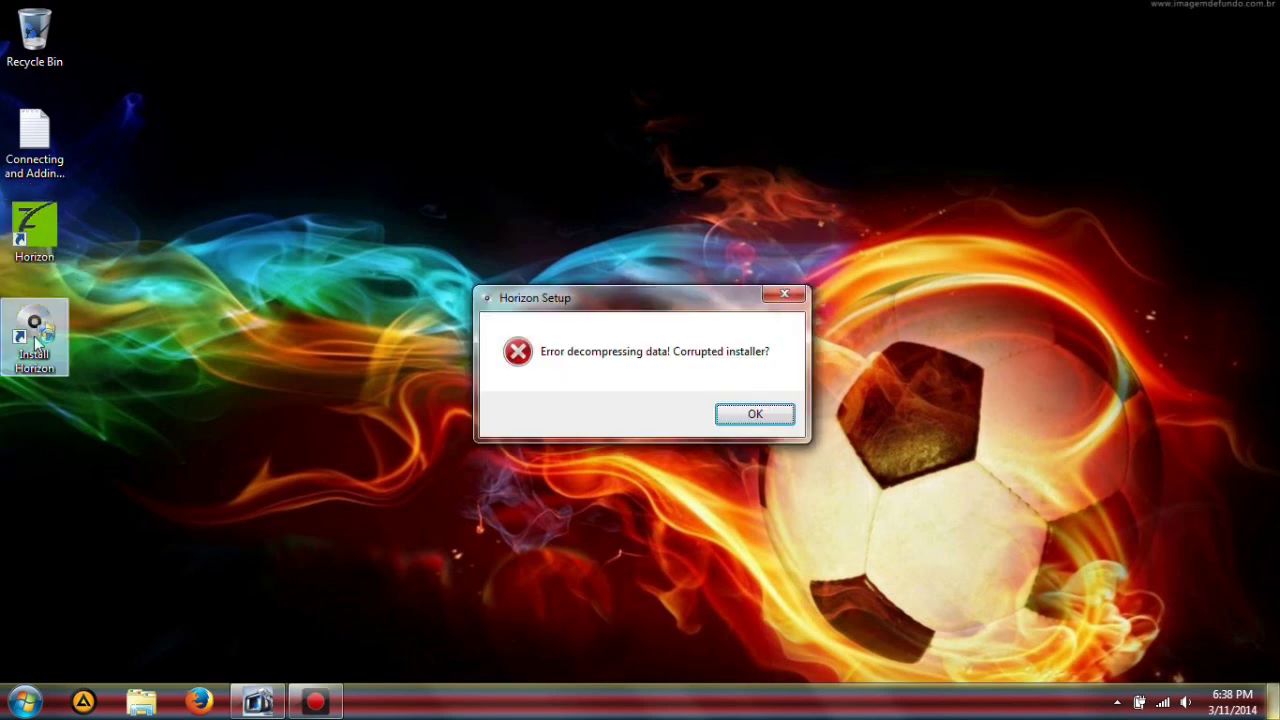
pyautogui.press('Return')
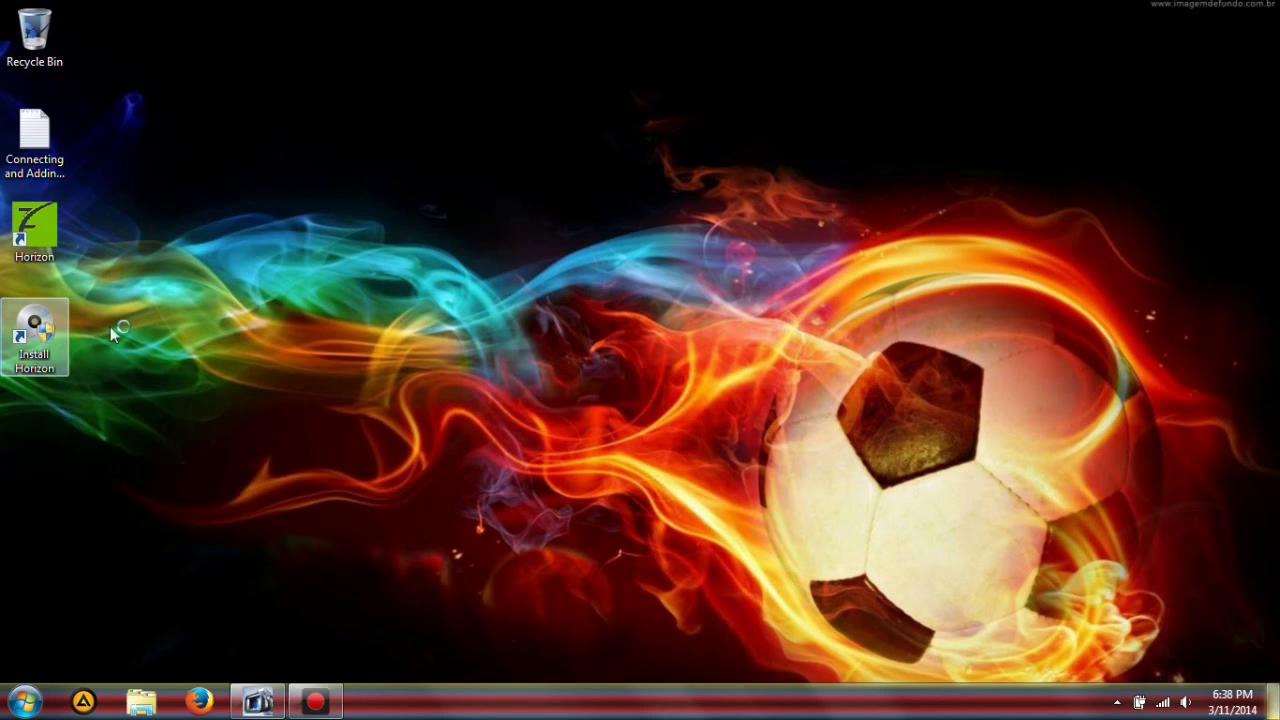
pyautogui.press('Delete')
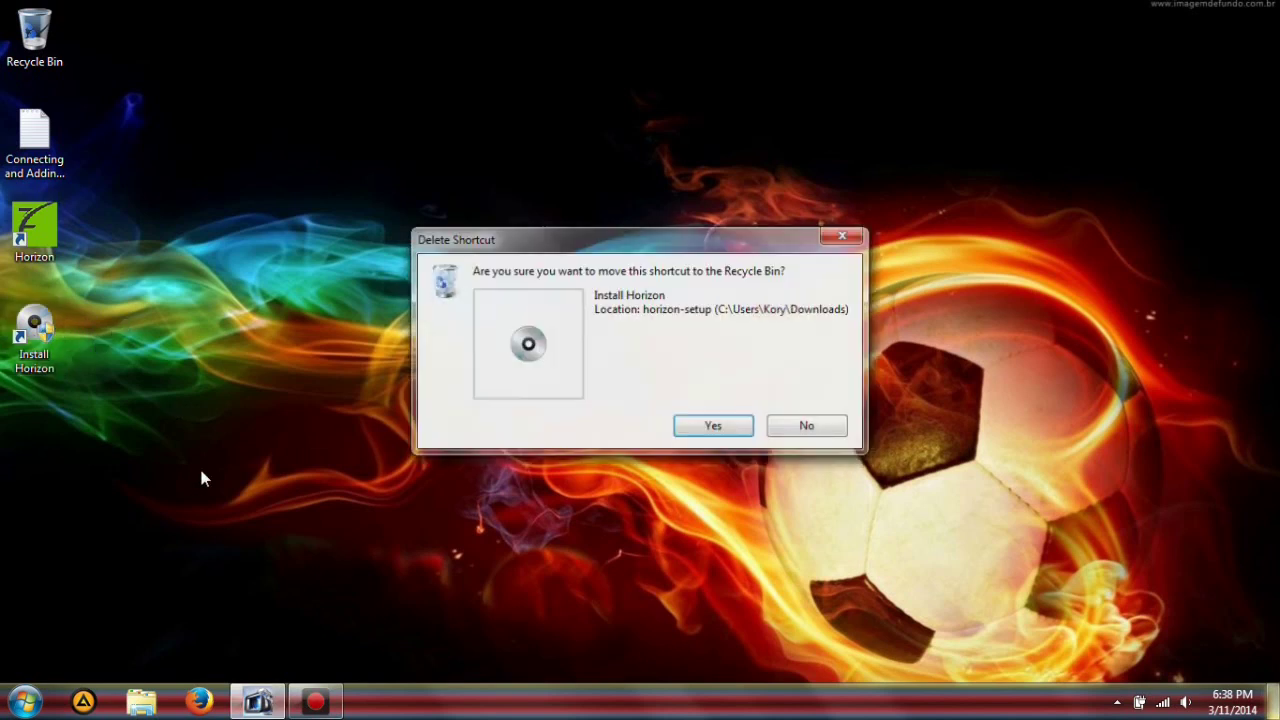
pyautogui.click(710, 427)
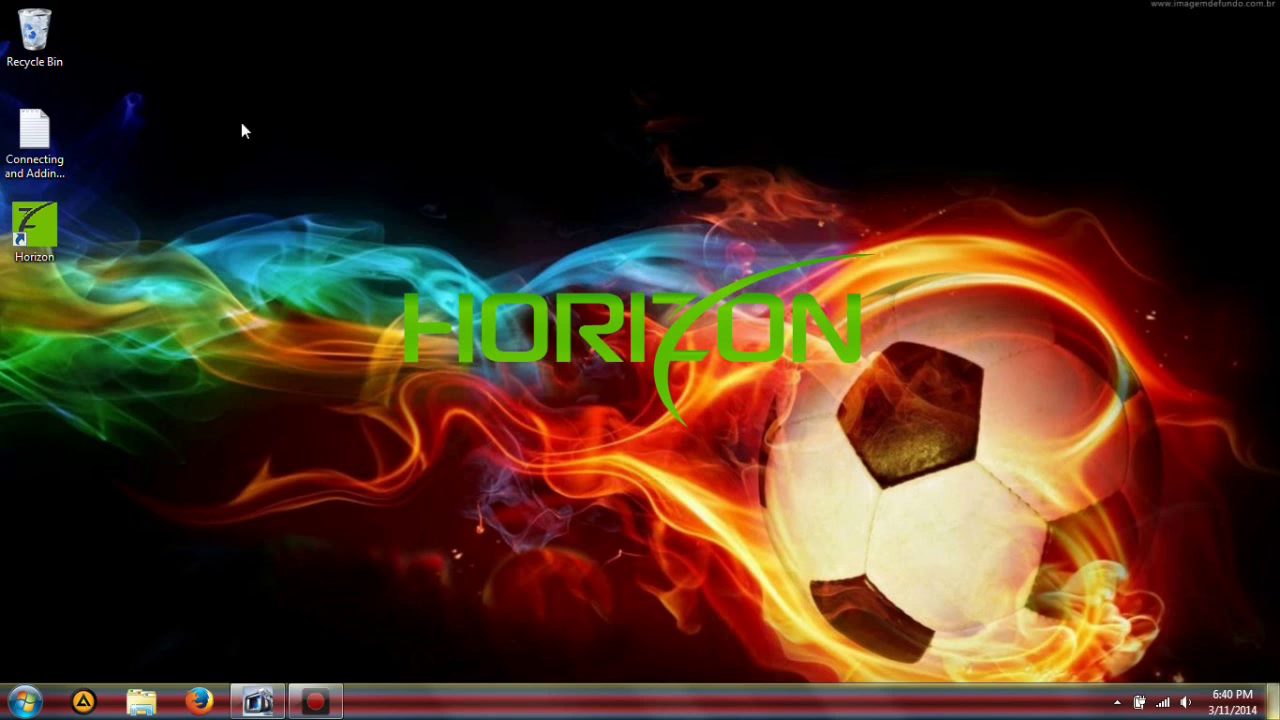
# Step: Enter the account user name and password in the Login tab and log in to Horizon
pyautogui.moveTo(241, 122); pyautogui.dragTo(918, 484)
pyautogui.moveTo(233, 46)
pyautogui.mouseDown()
pyautogui.moveTo(955, 526)
pyautogui.moveTo(987, 526)
pyautogui.mouseUp()
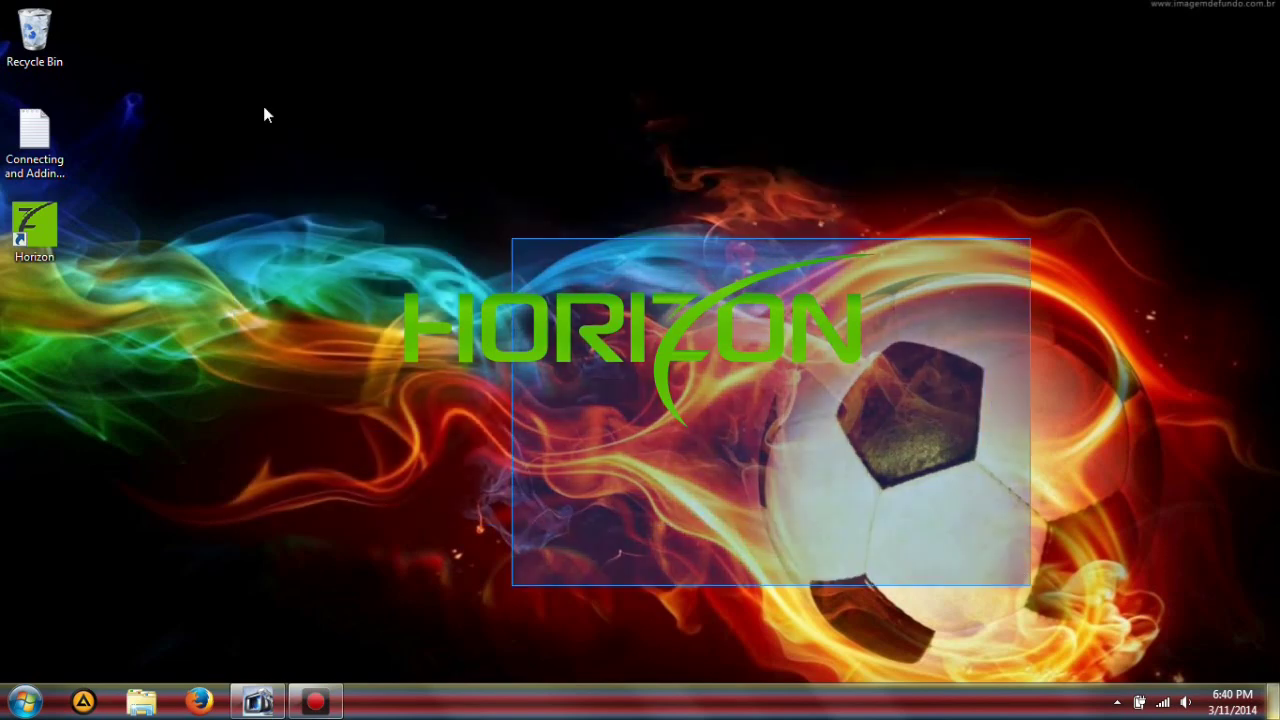
pyautogui.moveTo(255, 100)
pyautogui.mouseDown()
pyautogui.moveTo(393, 212)
pyautogui.moveTo(989, 578)
pyautogui.moveTo(350, 232)
pyautogui.mouseUp()
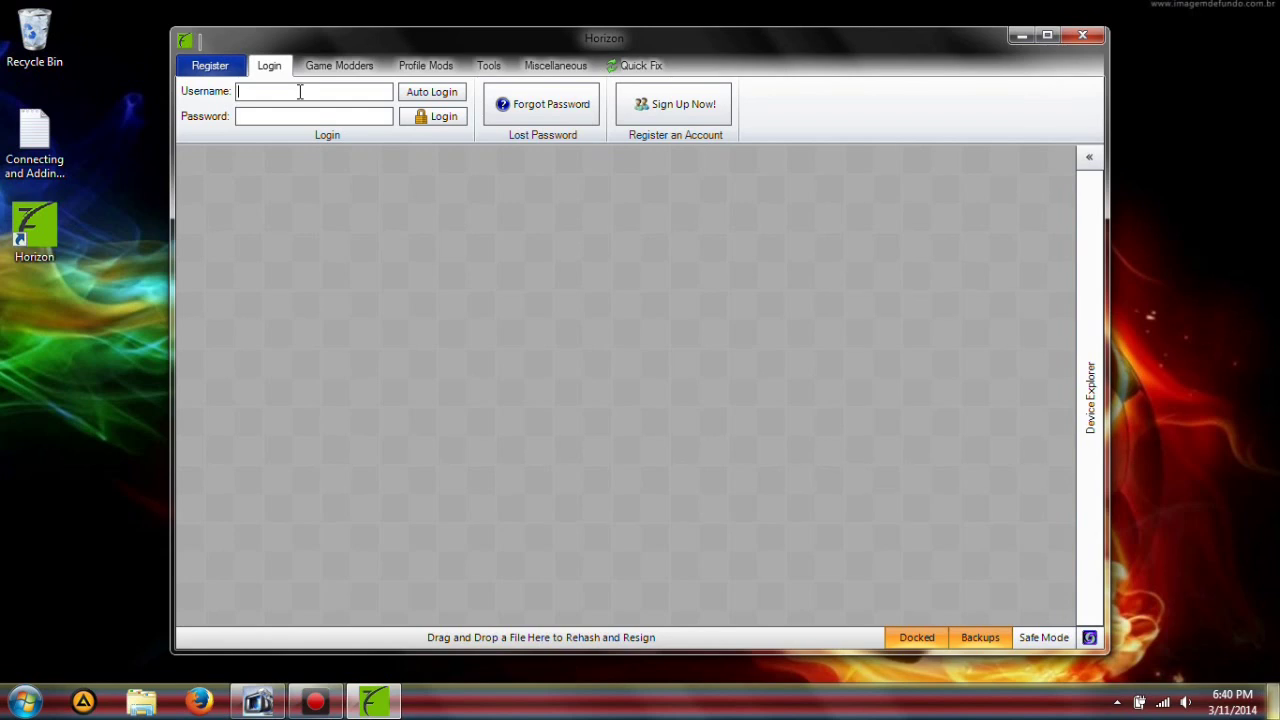
pyautogui.click(313, 116)
pyautogui.write('***********')
pyautogui.click(425, 121)
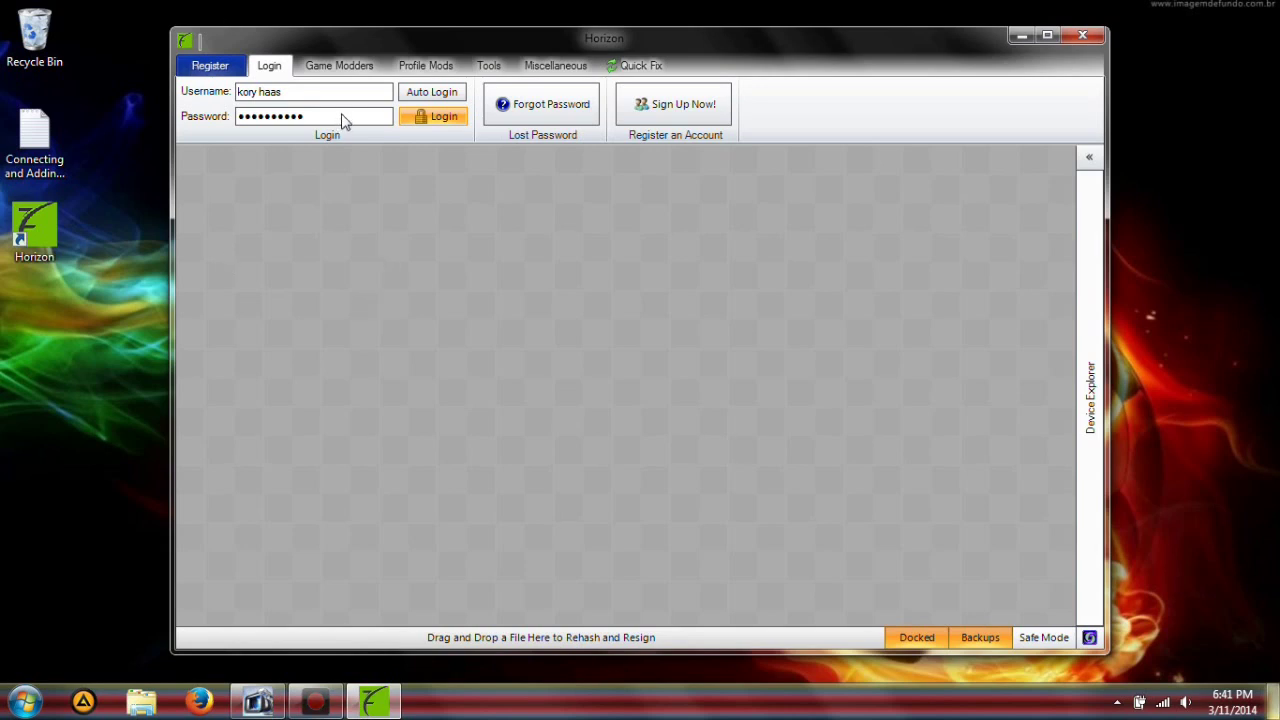
pyautogui.press('Return')
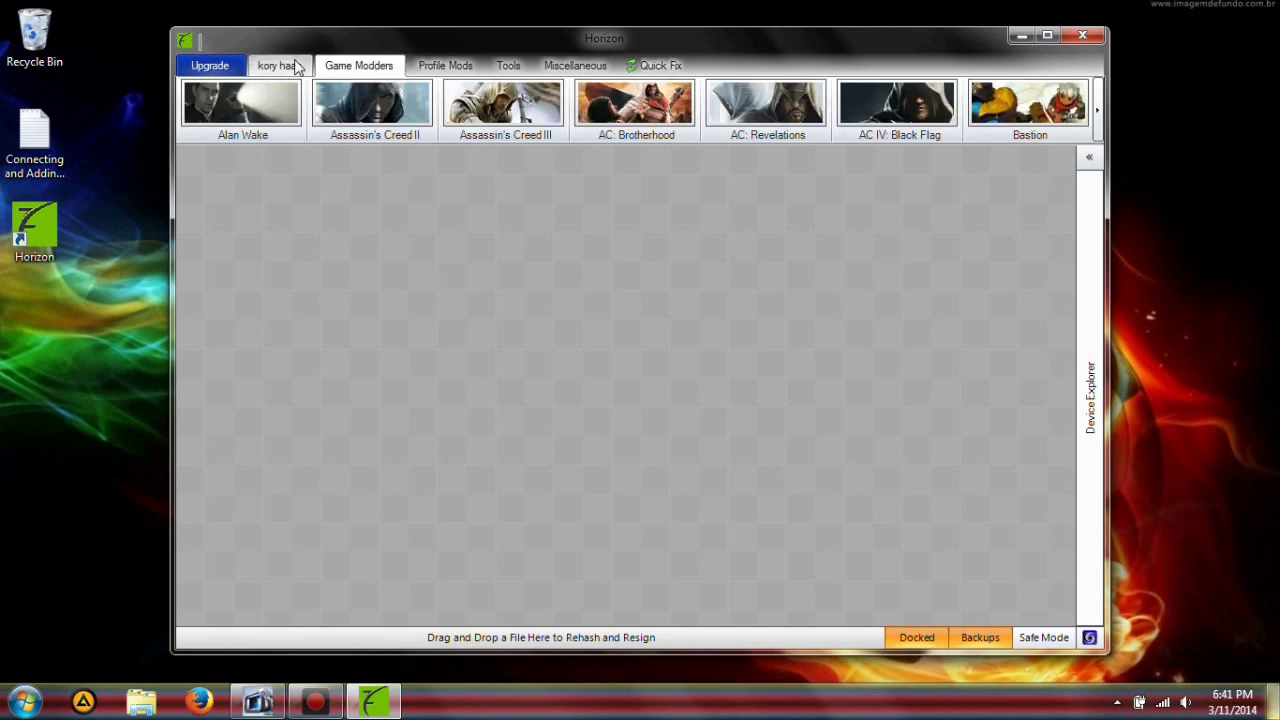
# Step: Expand the Device Explorer panel on the right, then close the Horizon window
pyautogui.click(1080, 242)
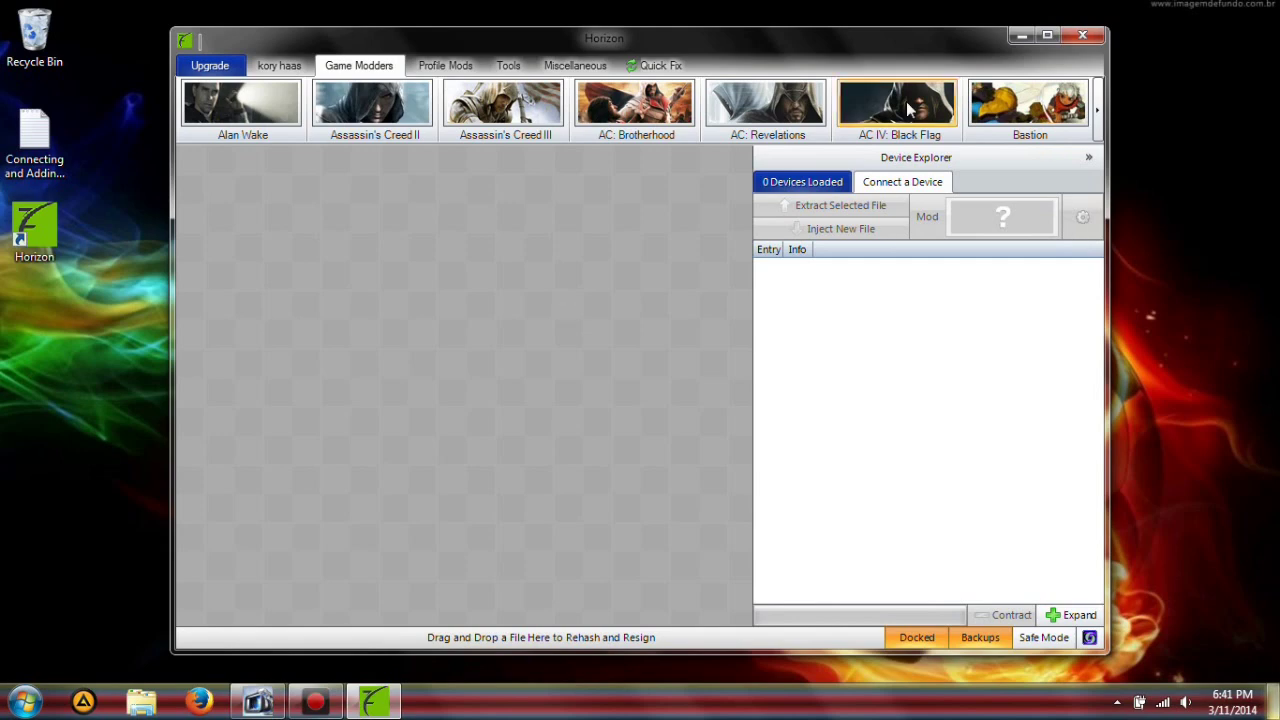
pyautogui.click(1084, 37)
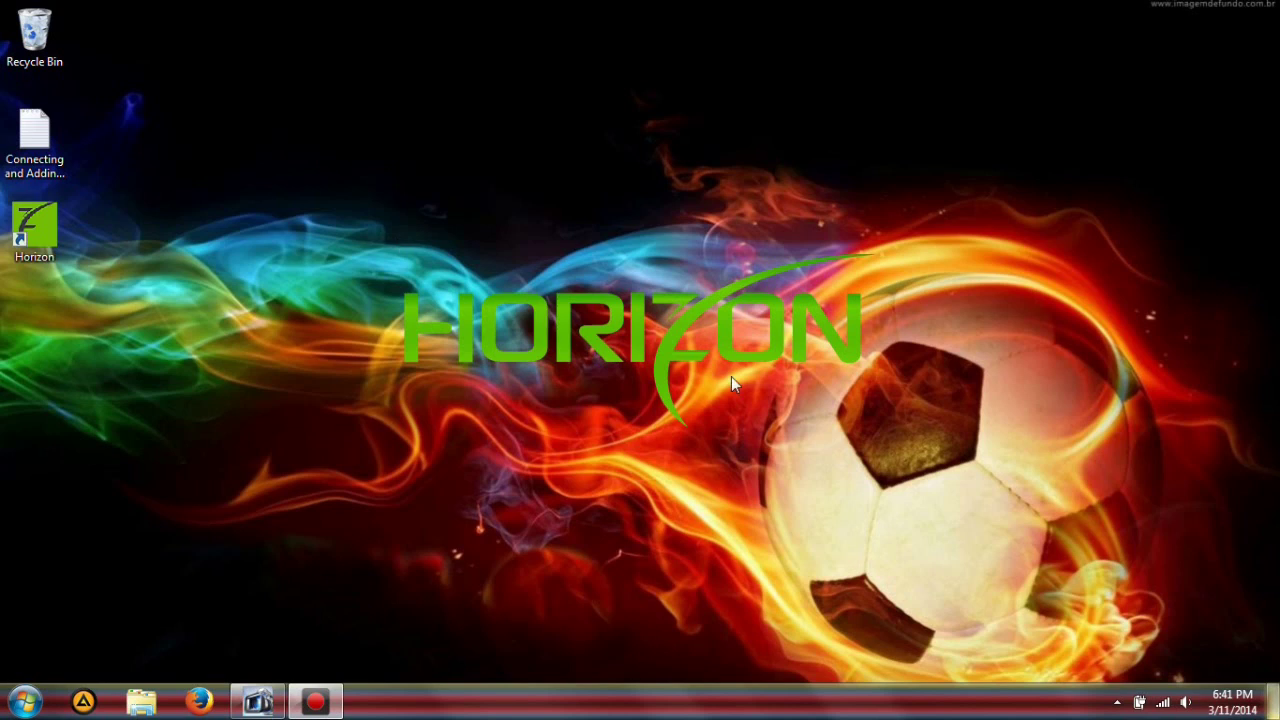
pyautogui.moveTo(264, 40)
pyautogui.mouseDown()
pyautogui.moveTo(337, 239)
pyautogui.moveTo(1040, 536)
pyautogui.mouseUp()
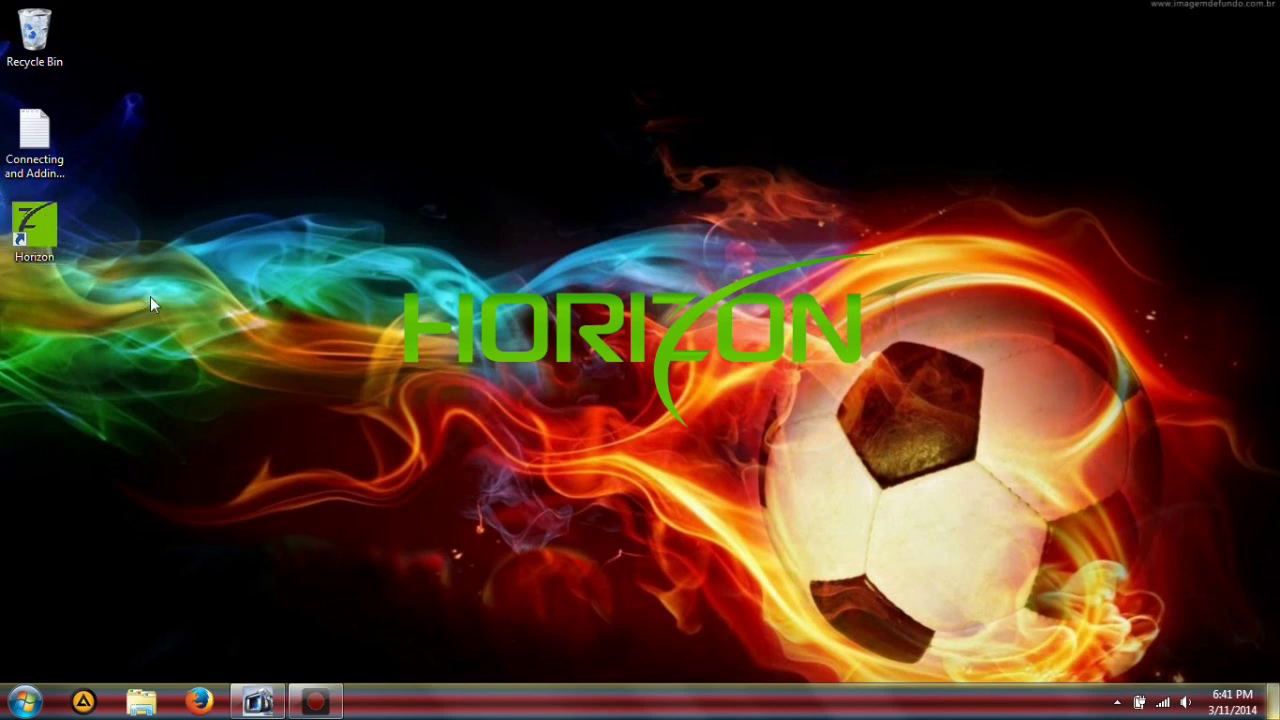
# Step: End the leftover Horizon.exe process in Task Manager, then close Task Manager
pyautogui.click(312, 438)
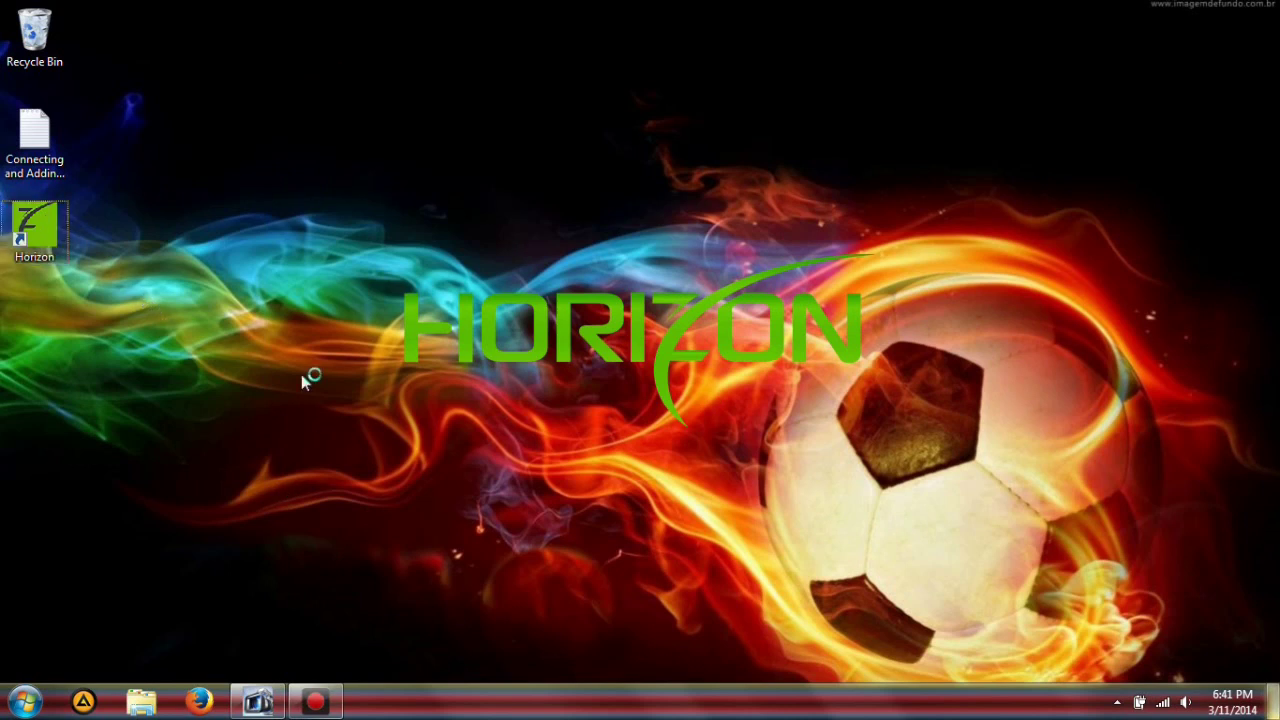
pyautogui.hotkey('ctrl', 'shift', 'Escape')
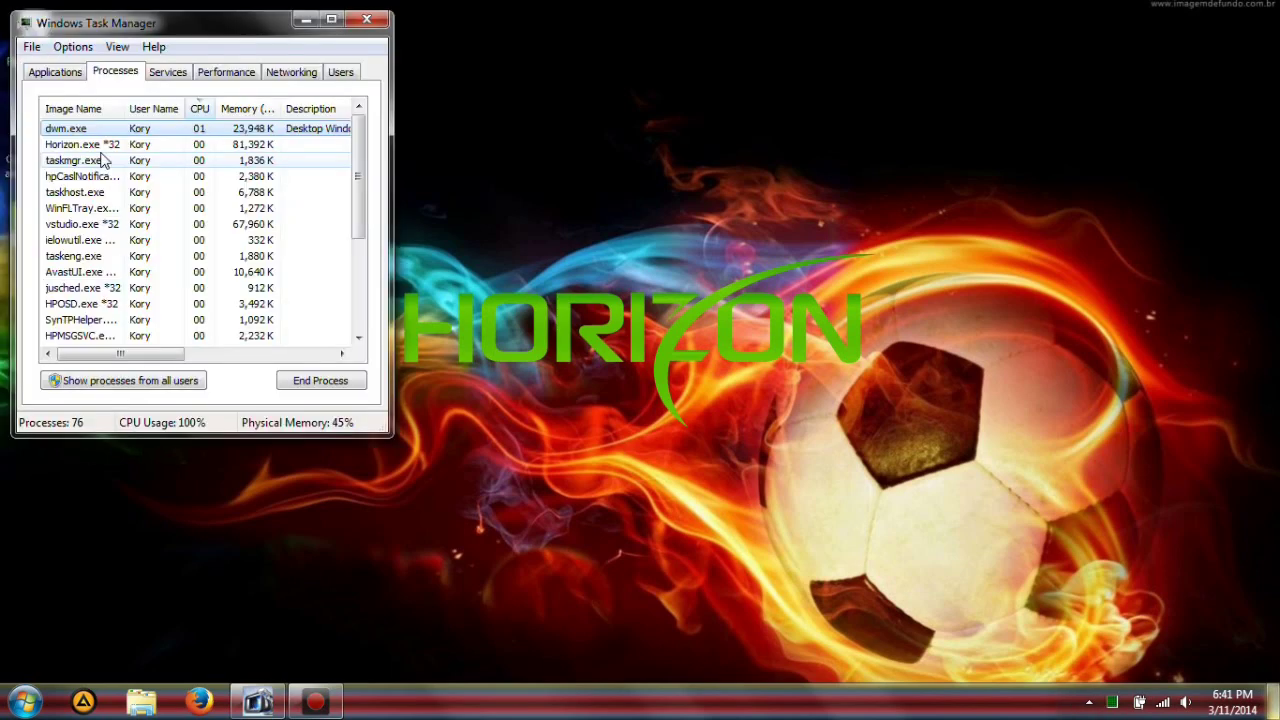
pyautogui.rightClick(105, 145)
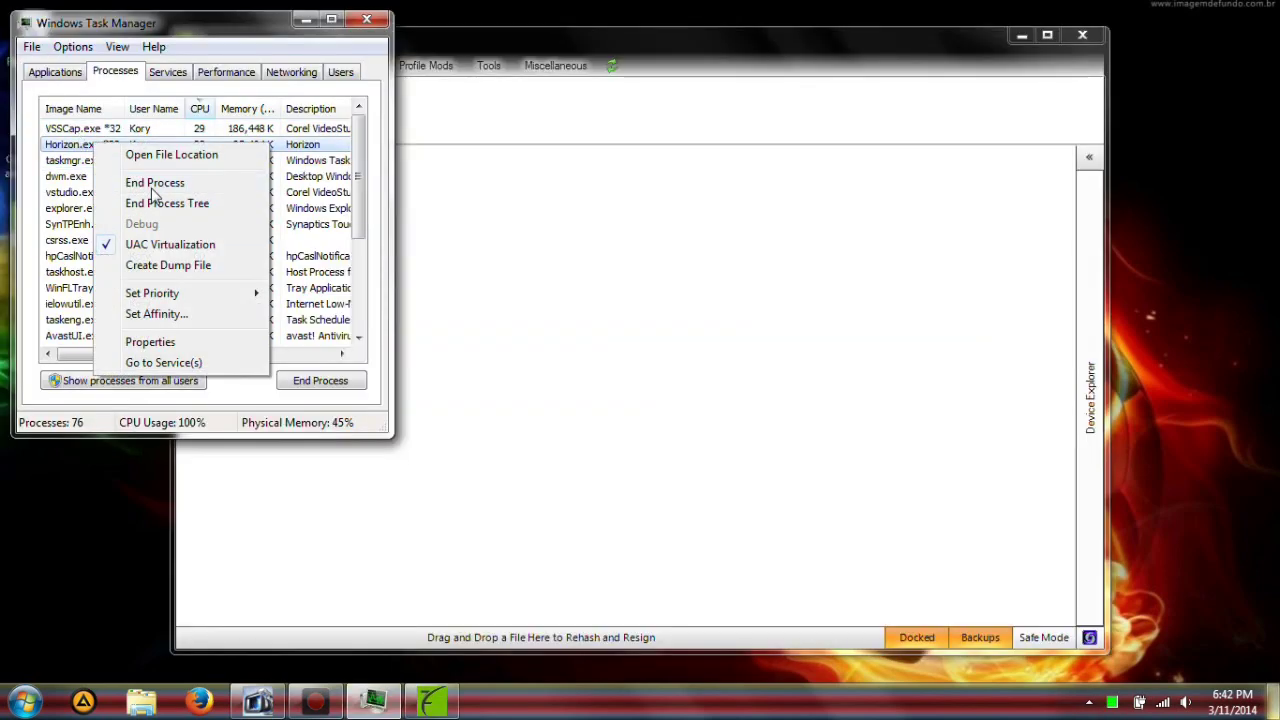
pyautogui.click(155, 188)
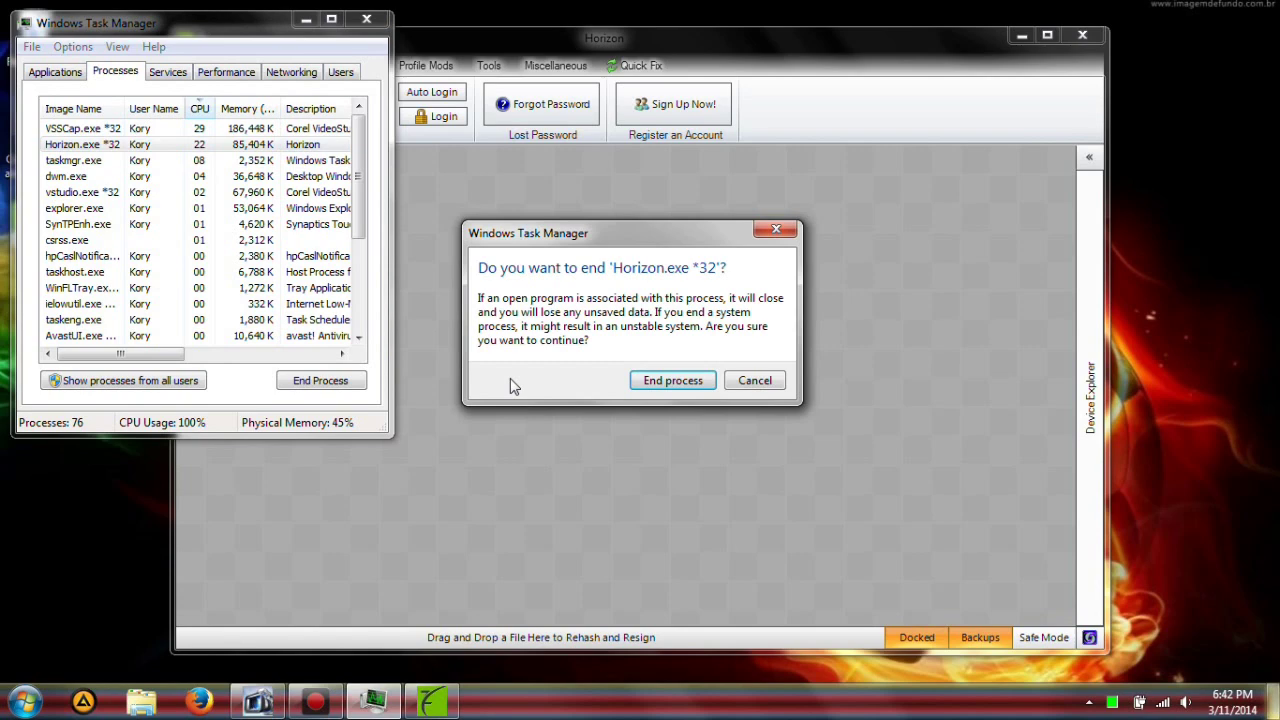
pyautogui.click(682, 380)
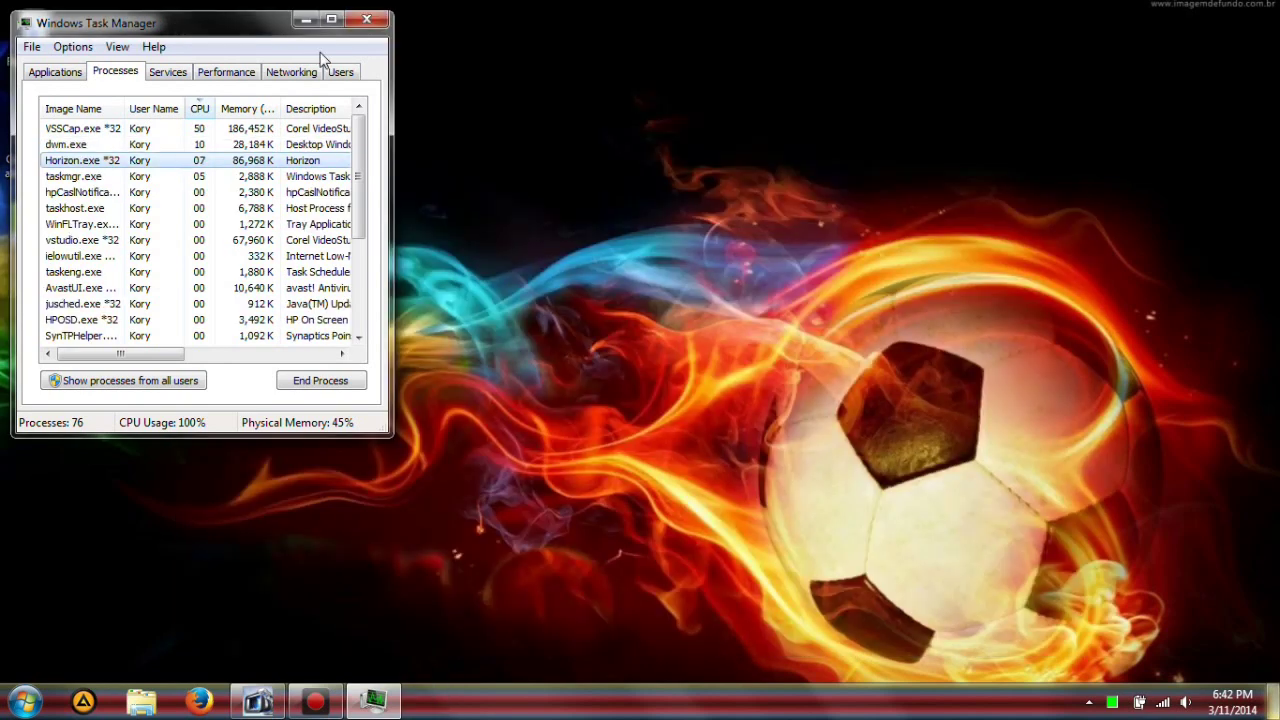
pyautogui.click(367, 17)
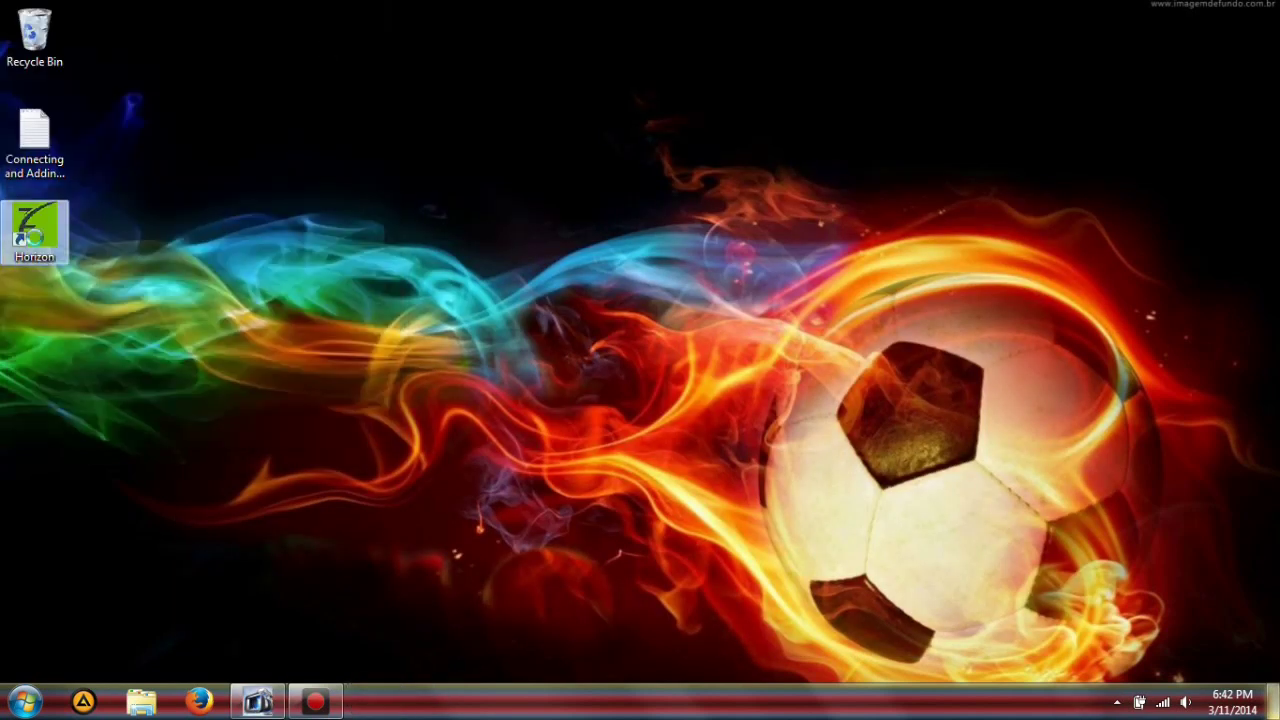
pyautogui.rightClick(35, 237)
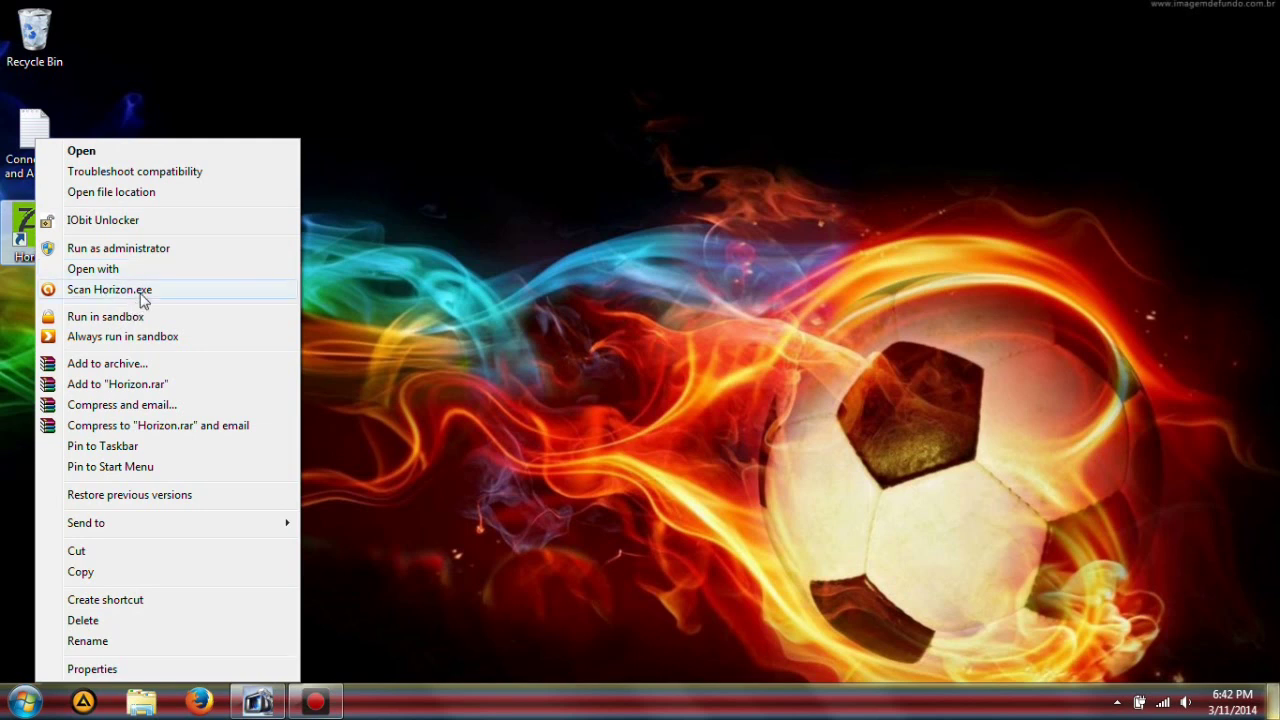
# Step: Scan Horizon.exe with avast! from the shortcut's menu and close the no-threat result
pyautogui.click(126, 289)
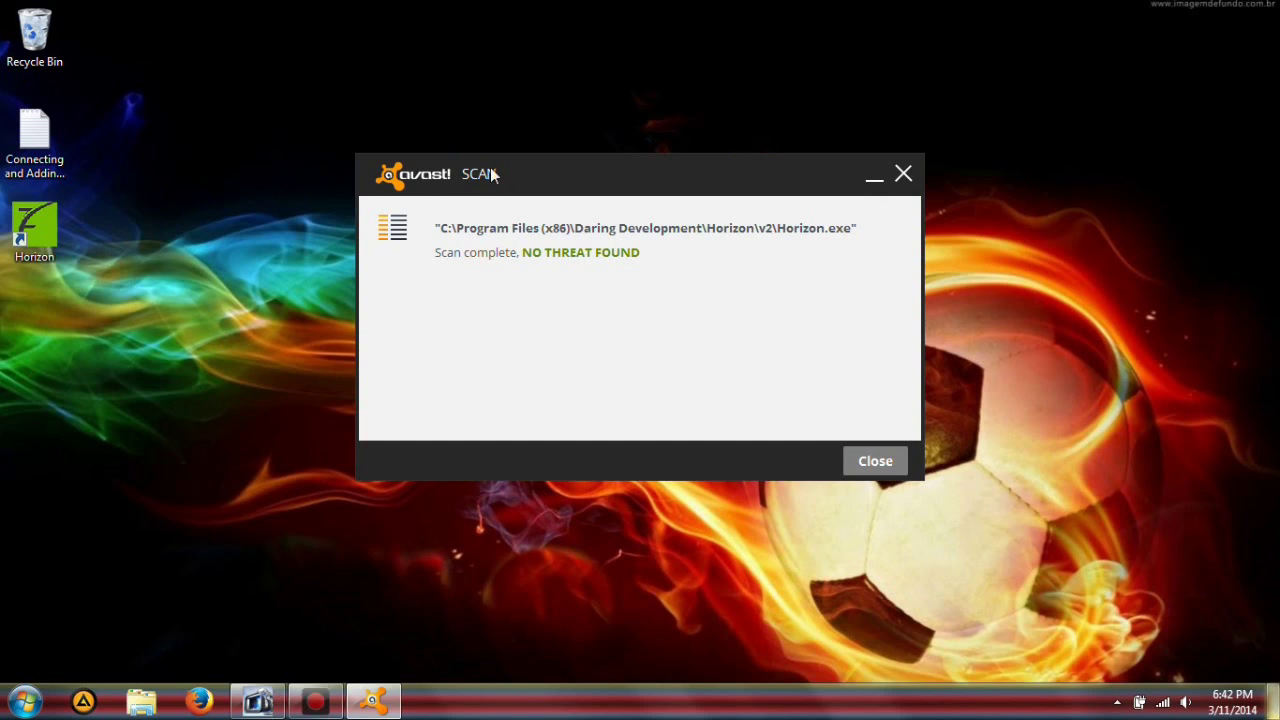
pyautogui.click(871, 464)
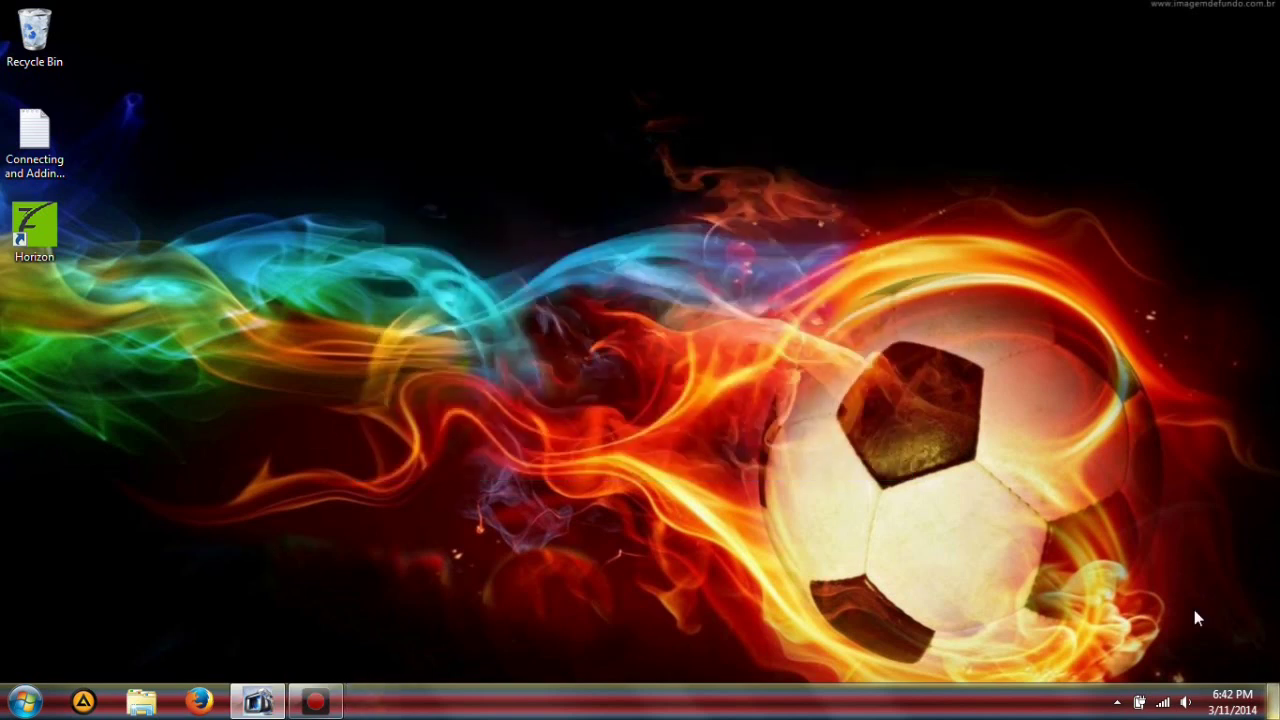
# Step: Open the avast! user interface from its hidden notification-area icon
pyautogui.click(1117, 702)
pyautogui.rightClick(1114, 611)
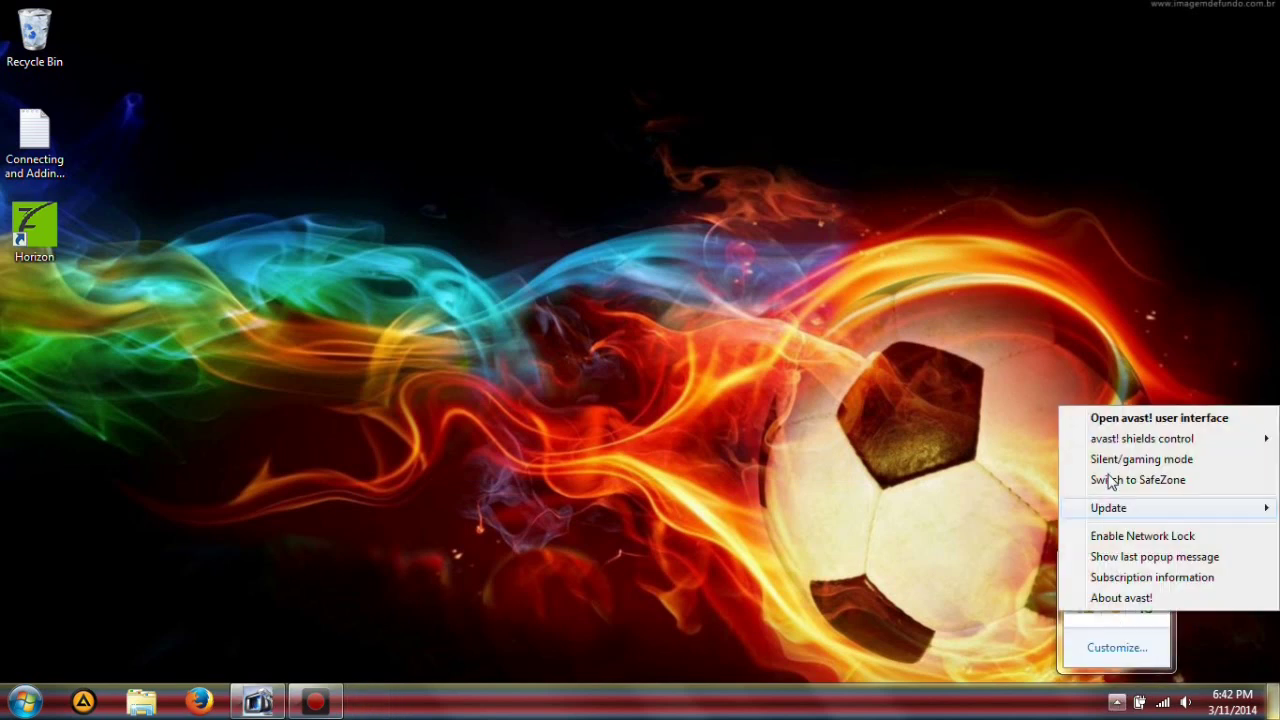
pyautogui.click(1107, 420)
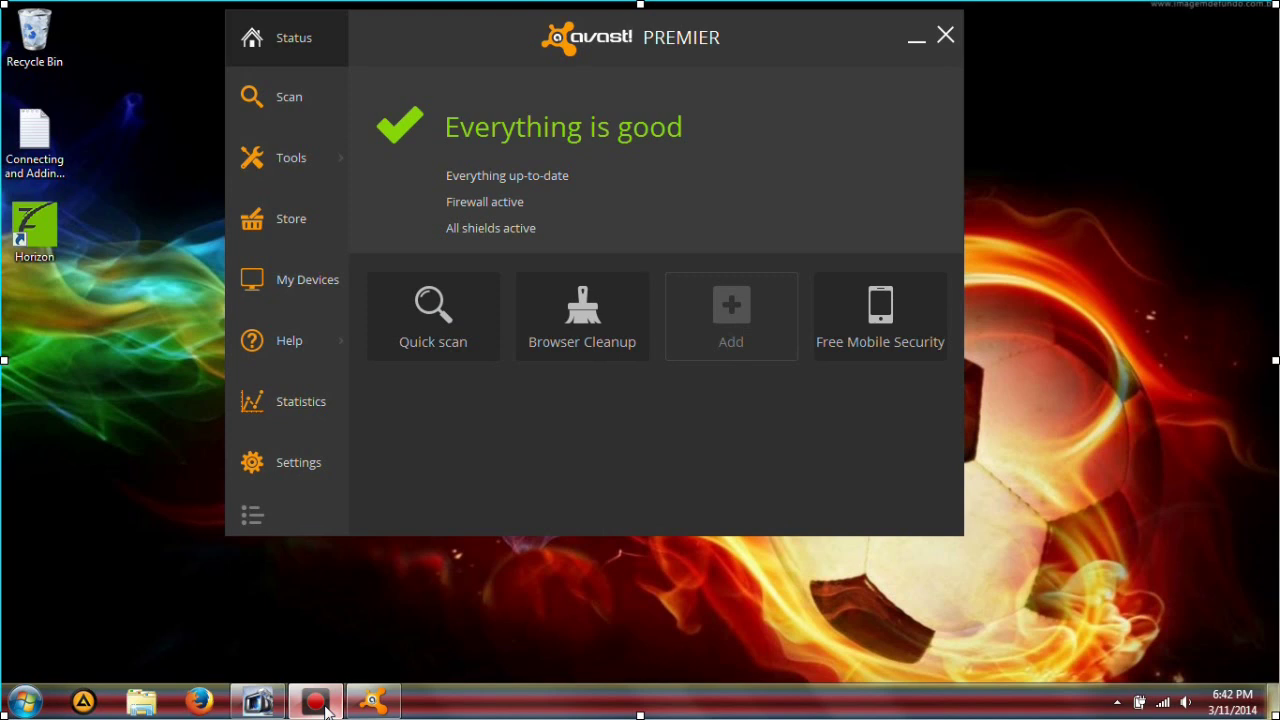
# Step: Open and then close the Tools list in the avast! main window
pyautogui.click(307, 176)
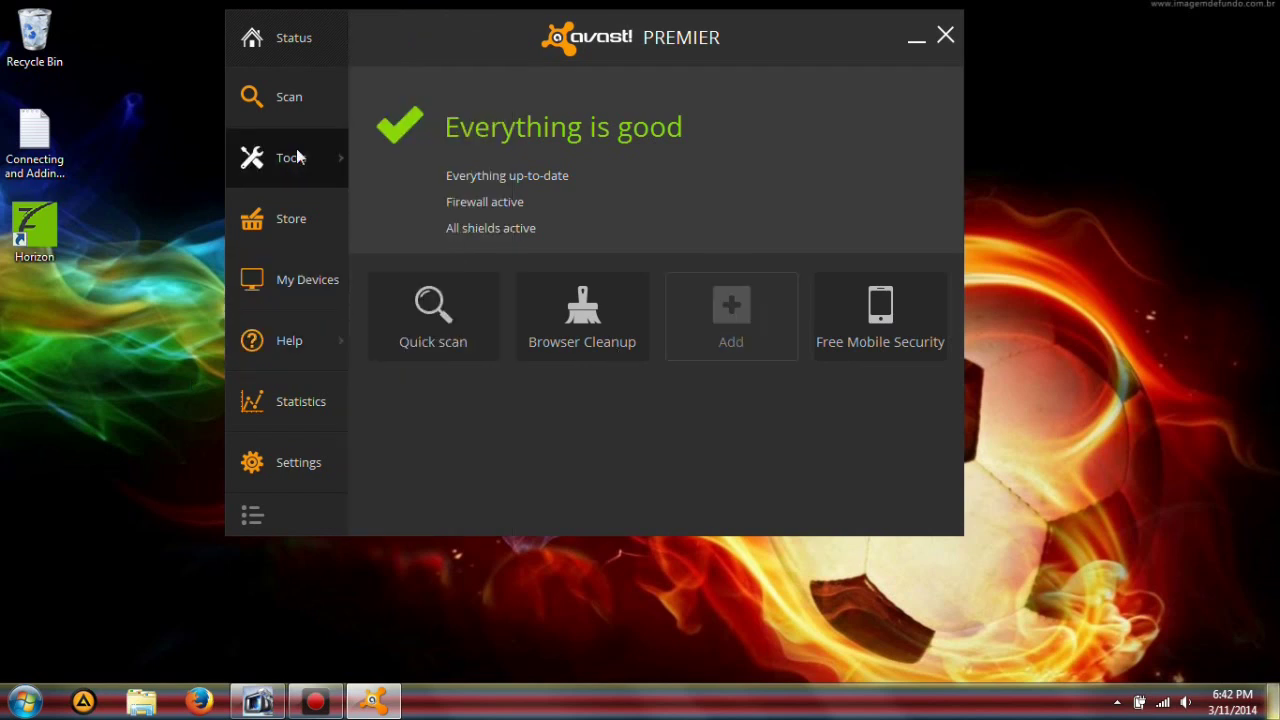
pyautogui.moveTo(297, 157)
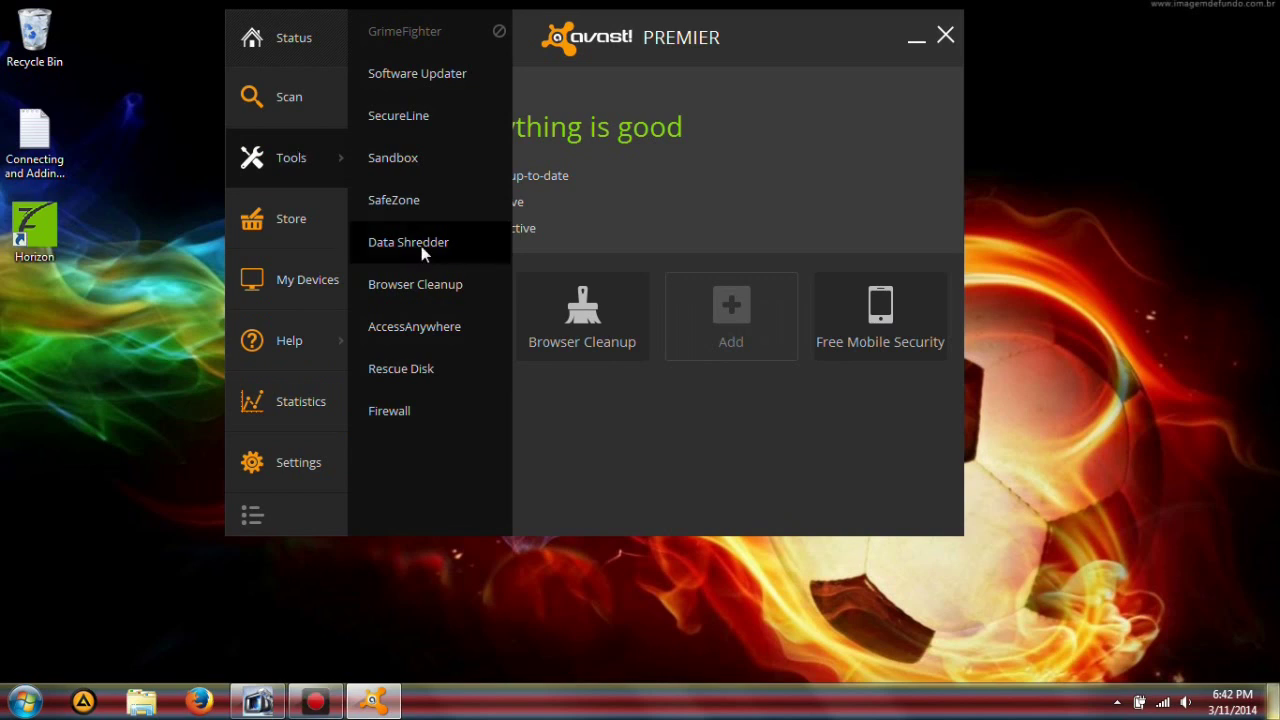
pyautogui.click(415, 127)
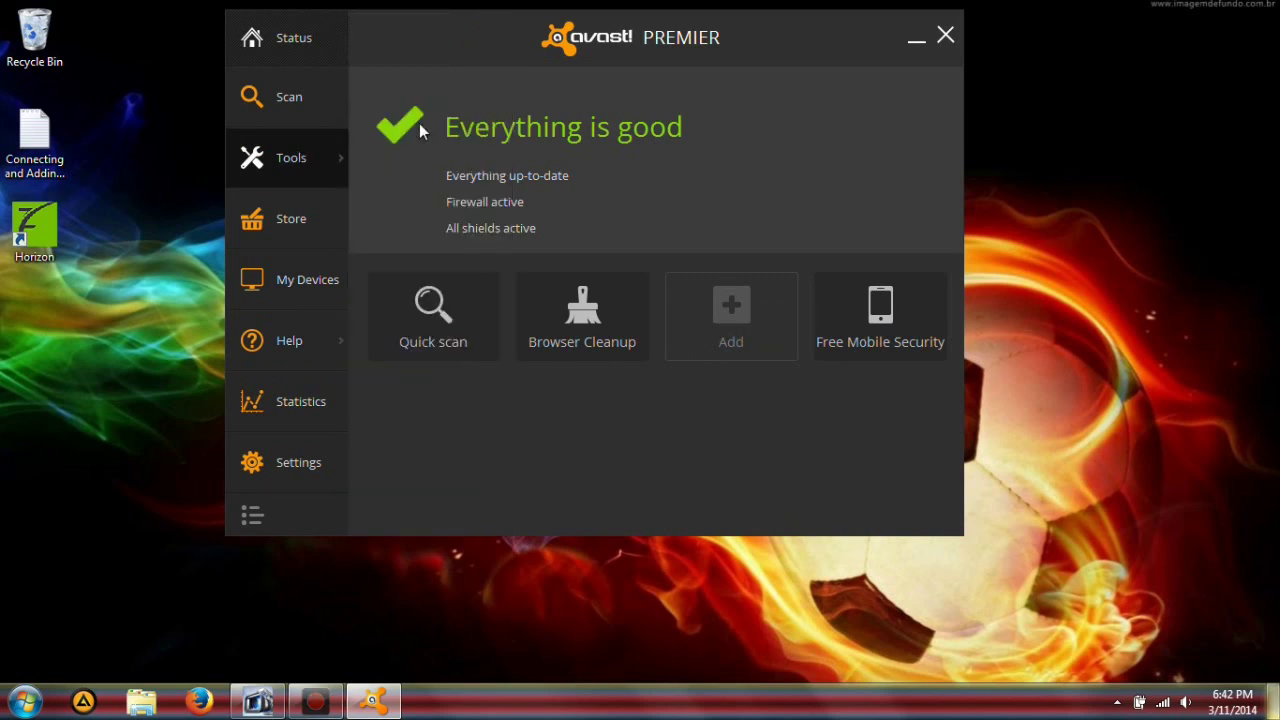